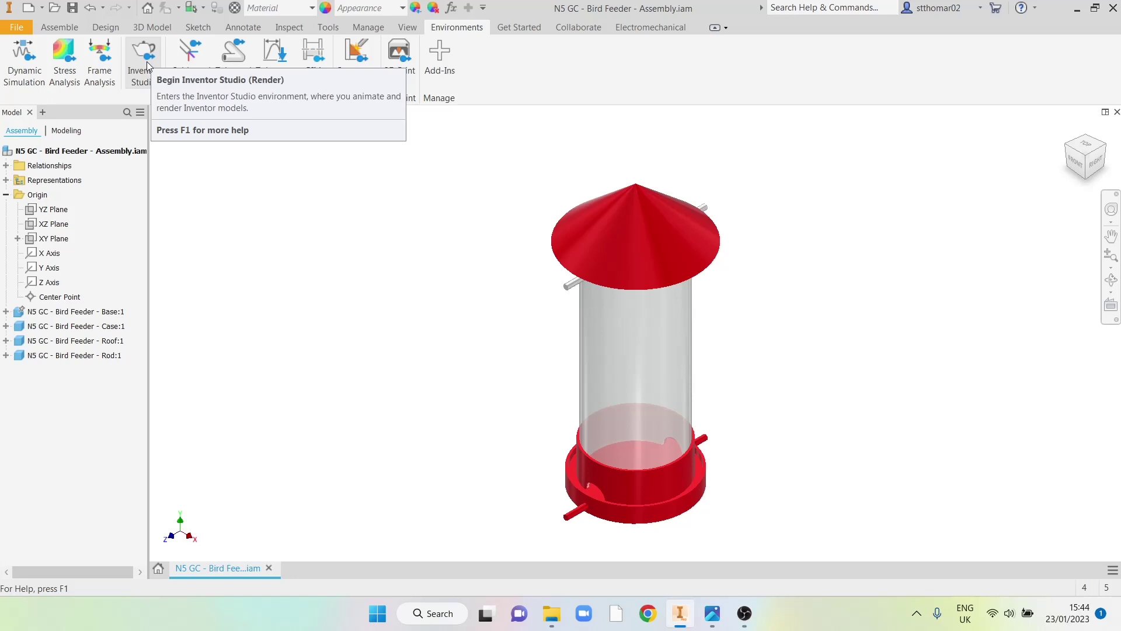
- Show the Tools tab's application settings for the open bird feeder assembly
left_click(326, 28)
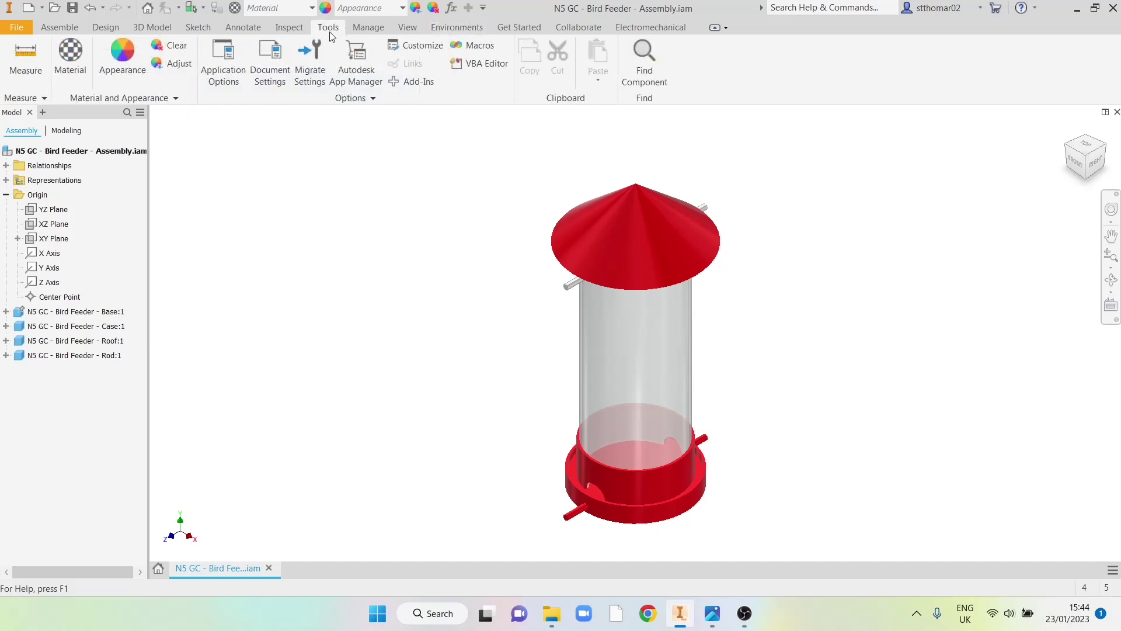
left_click(221, 63)
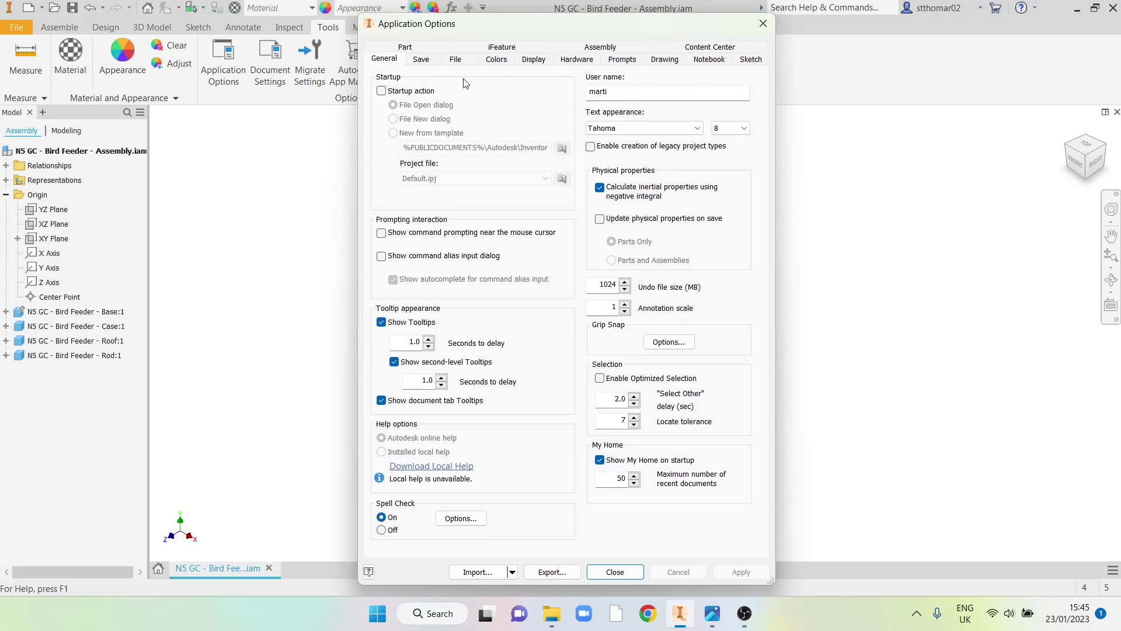
left_click(496, 60)
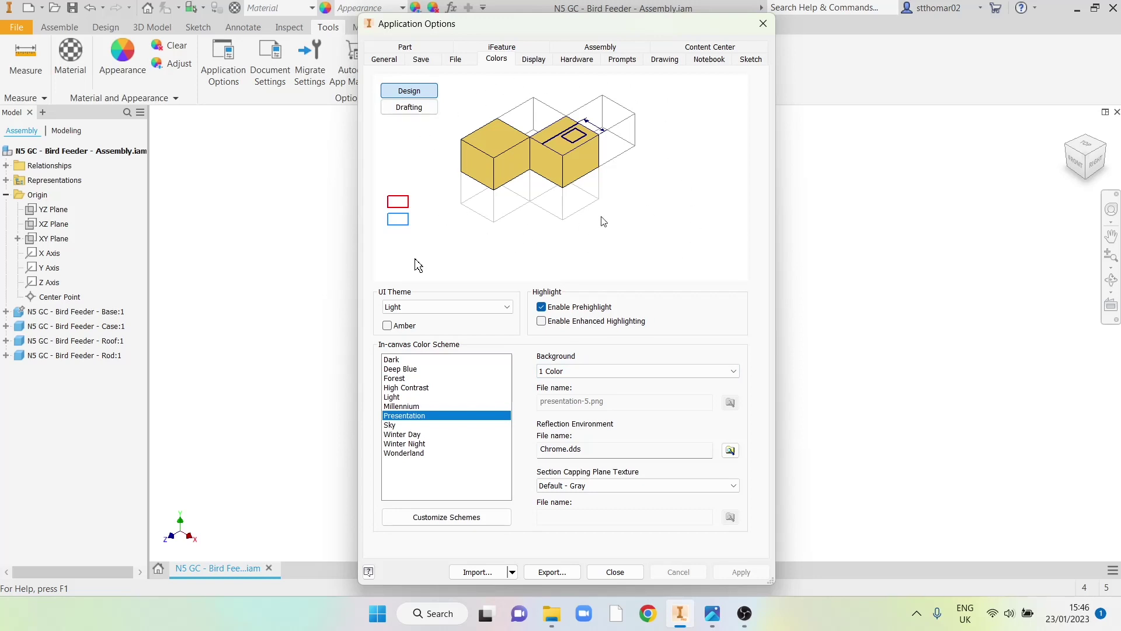
left_click(602, 572)
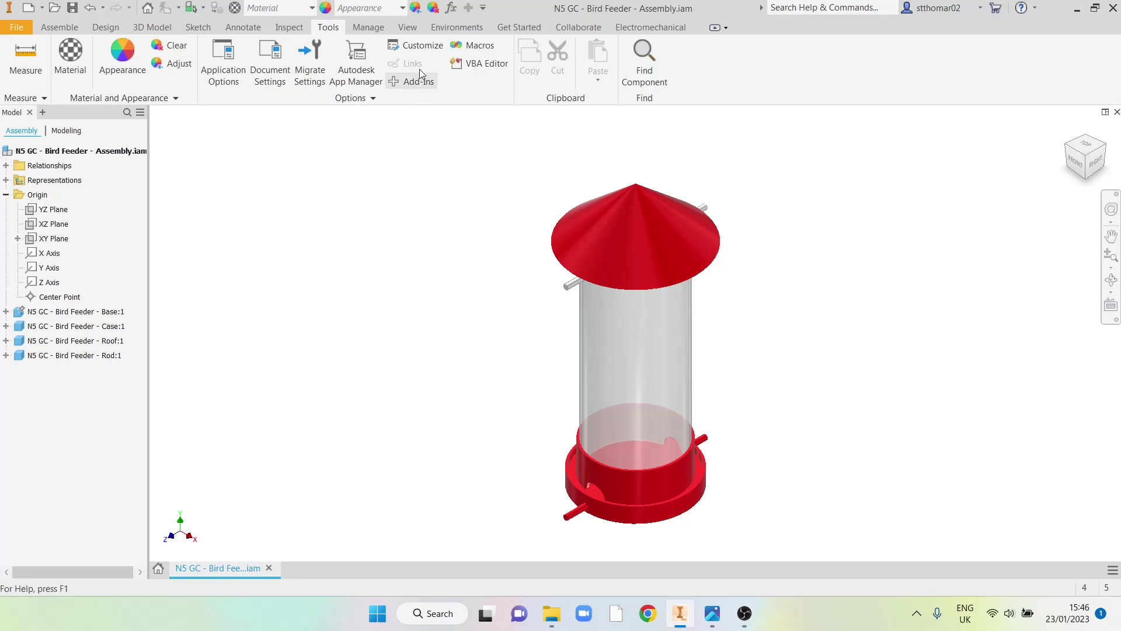
- Show the View tab's visual style, shadow and projection settings
left_click(407, 27)
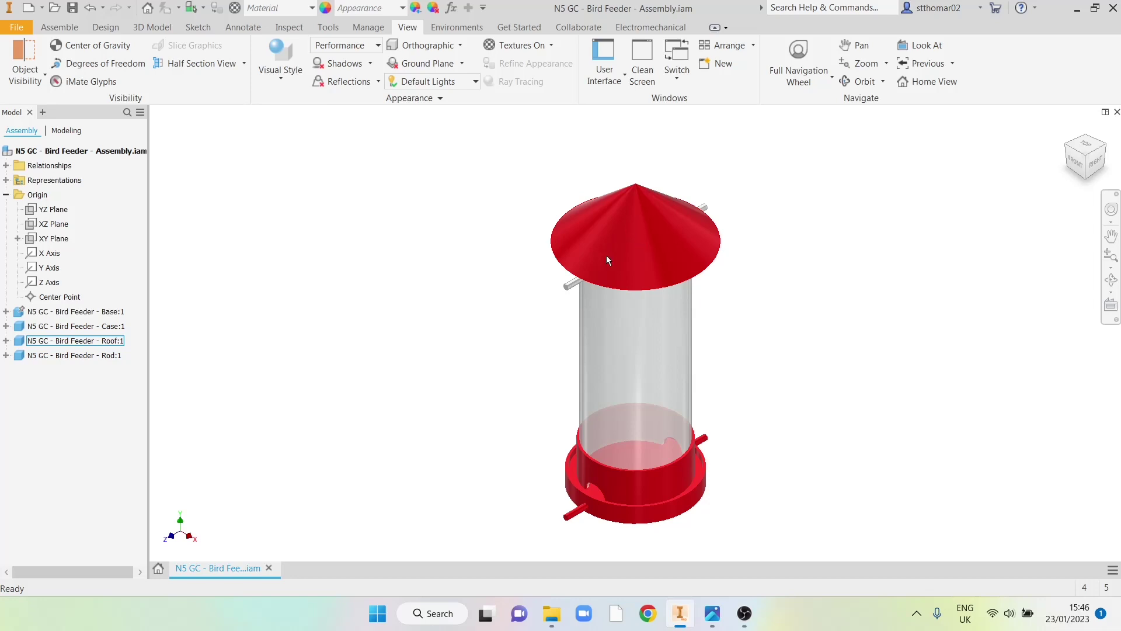
double_click(623, 225)
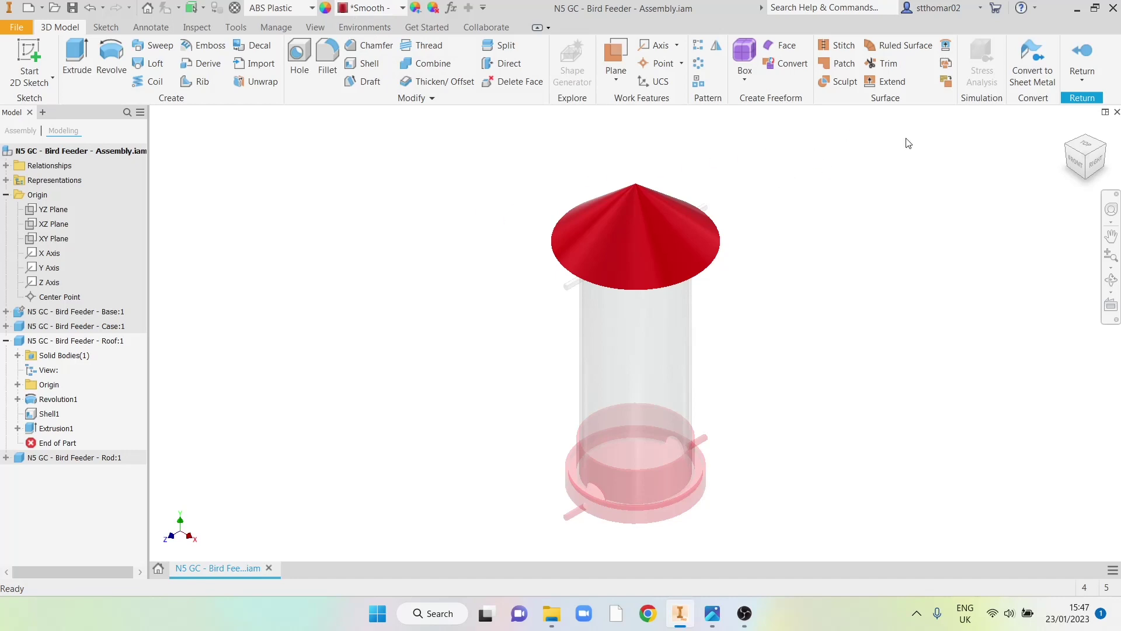
left_click(1086, 47)
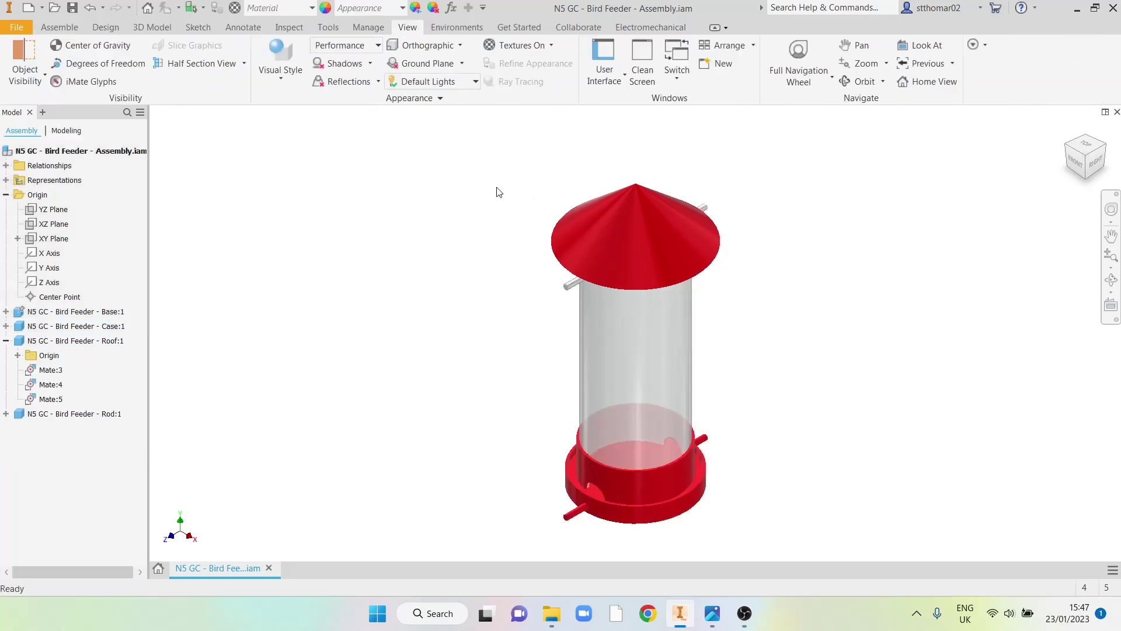
- Set Realistic visual style with Object and Ambient Shadows on and Ground Shadows off
left_click(294, 80)
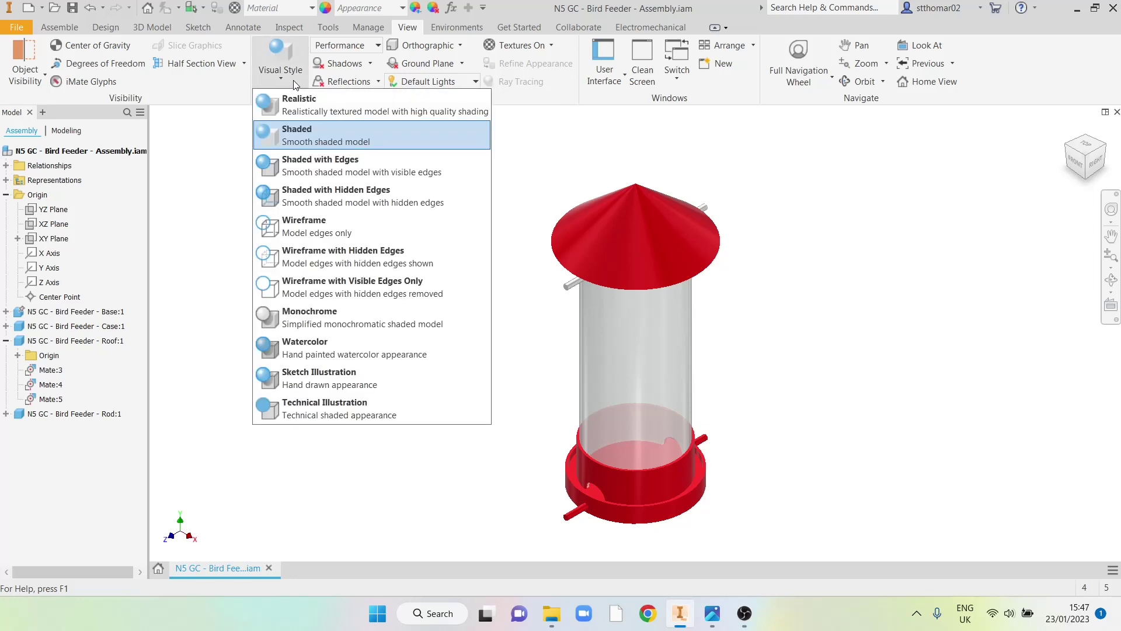
left_click(334, 113)
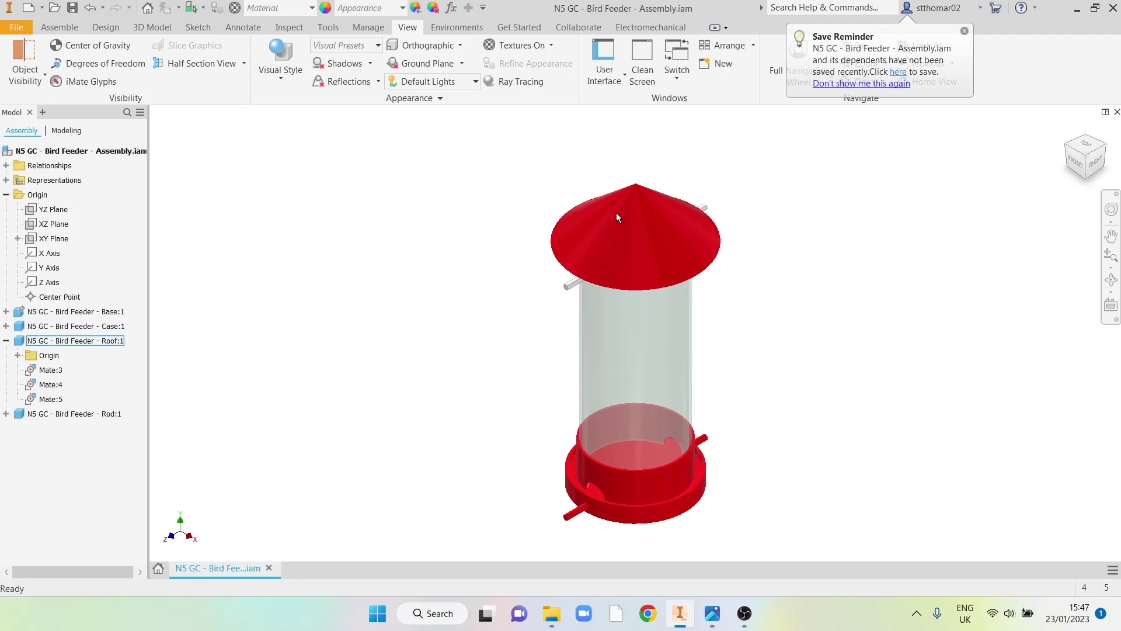
left_click(370, 64)
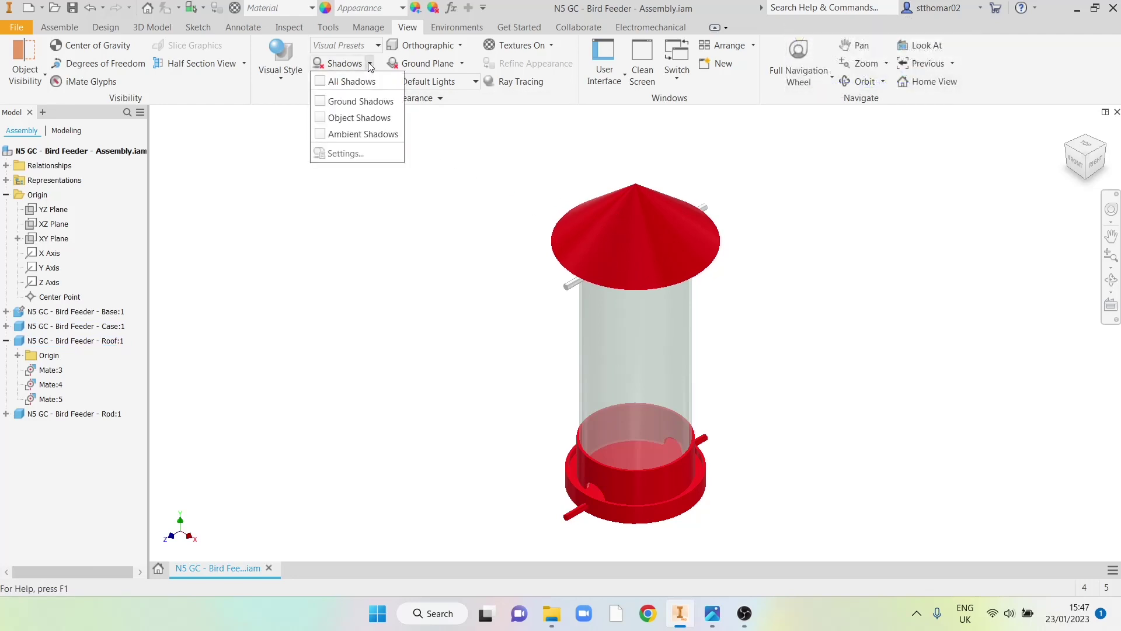
left_click(320, 101)
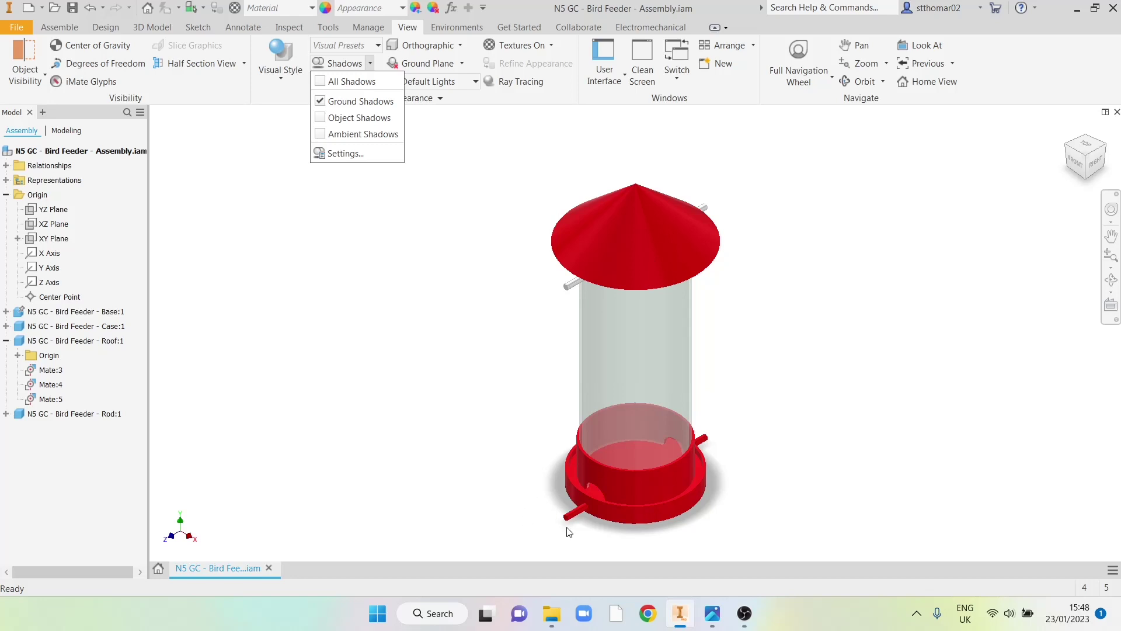
left_click(320, 103)
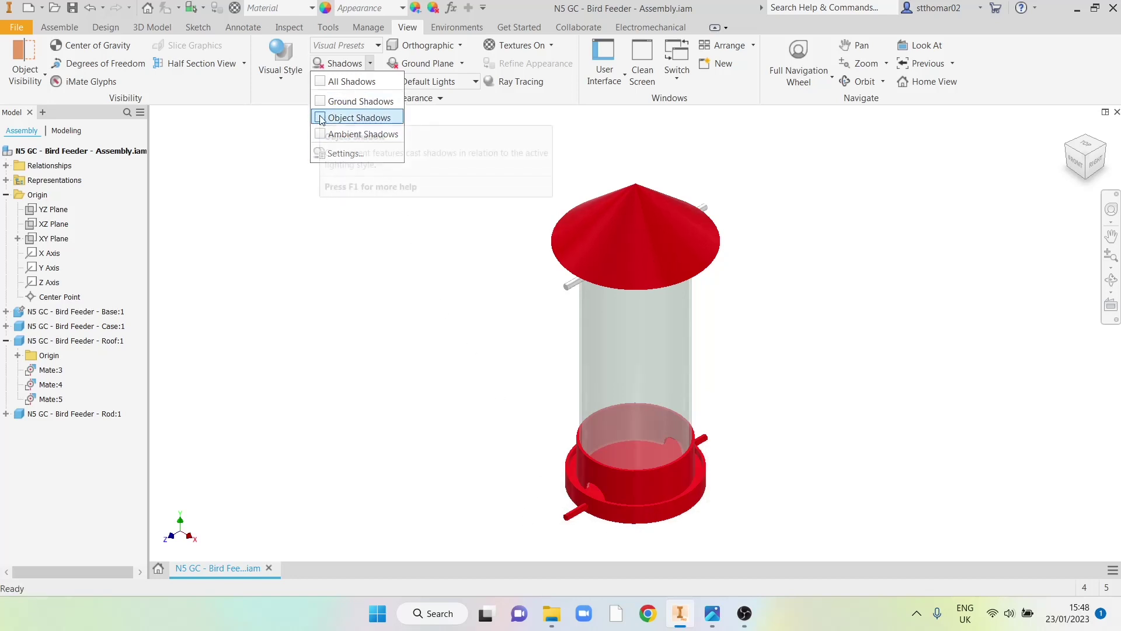
left_click(321, 119)
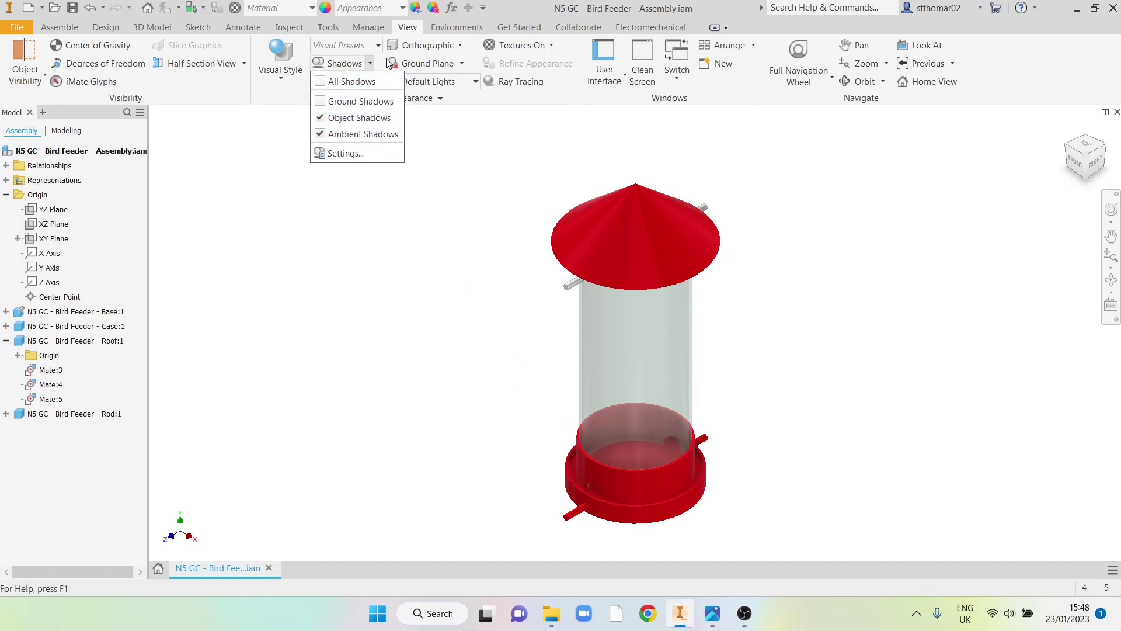
left_click(382, 63)
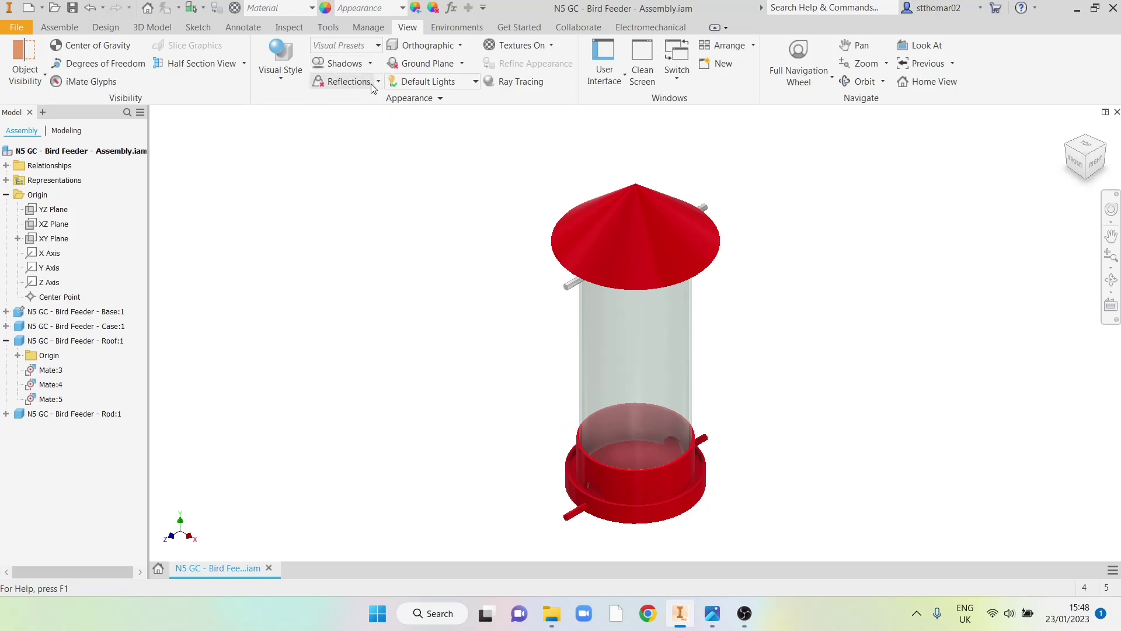
left_click(323, 82)
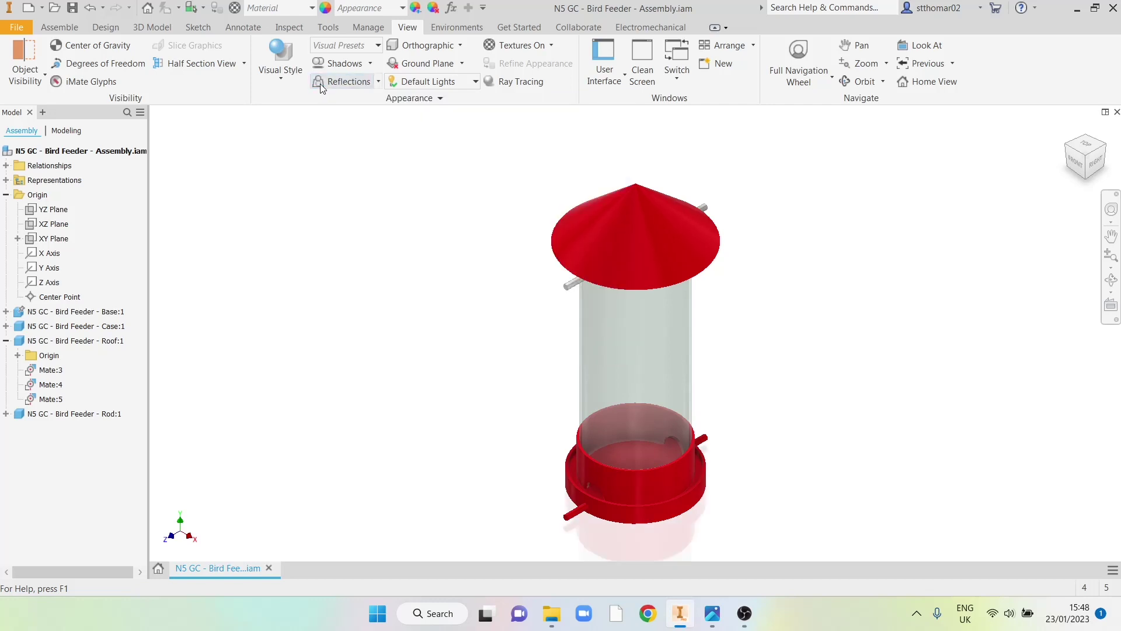
left_click(320, 83)
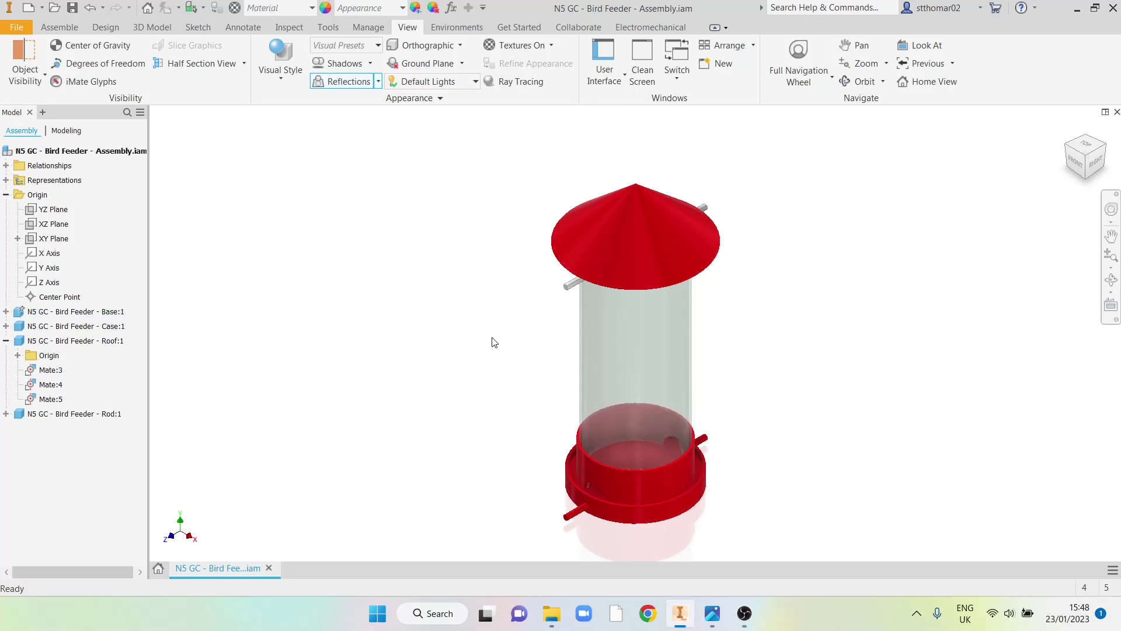
left_click(320, 82)
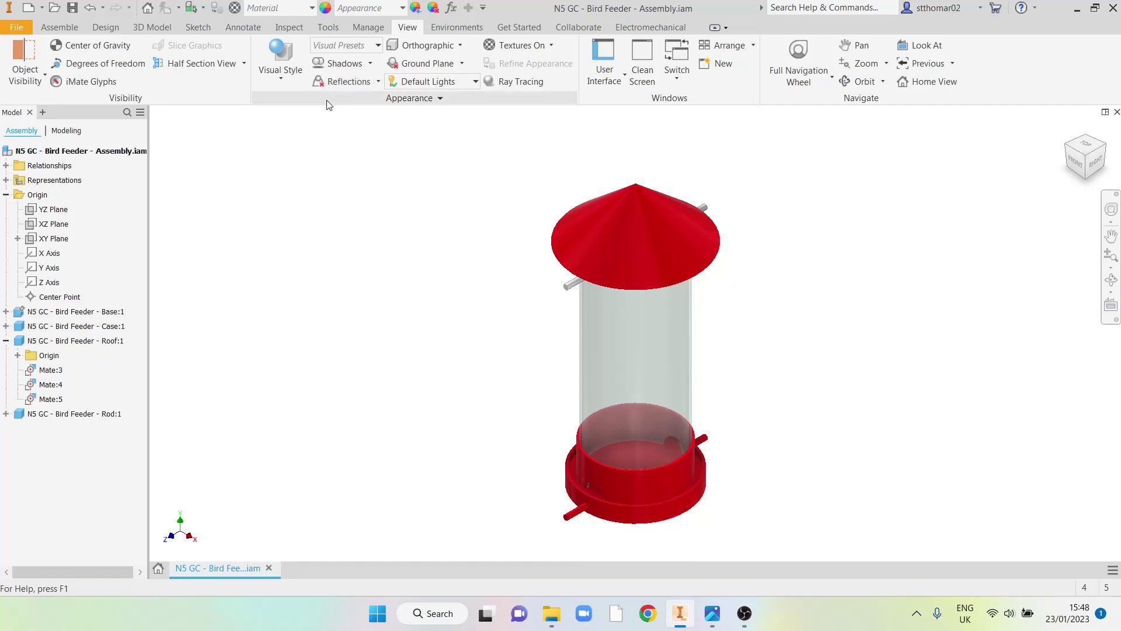
- Switch the view projection from Orthographic to Perspective
left_click(460, 45)
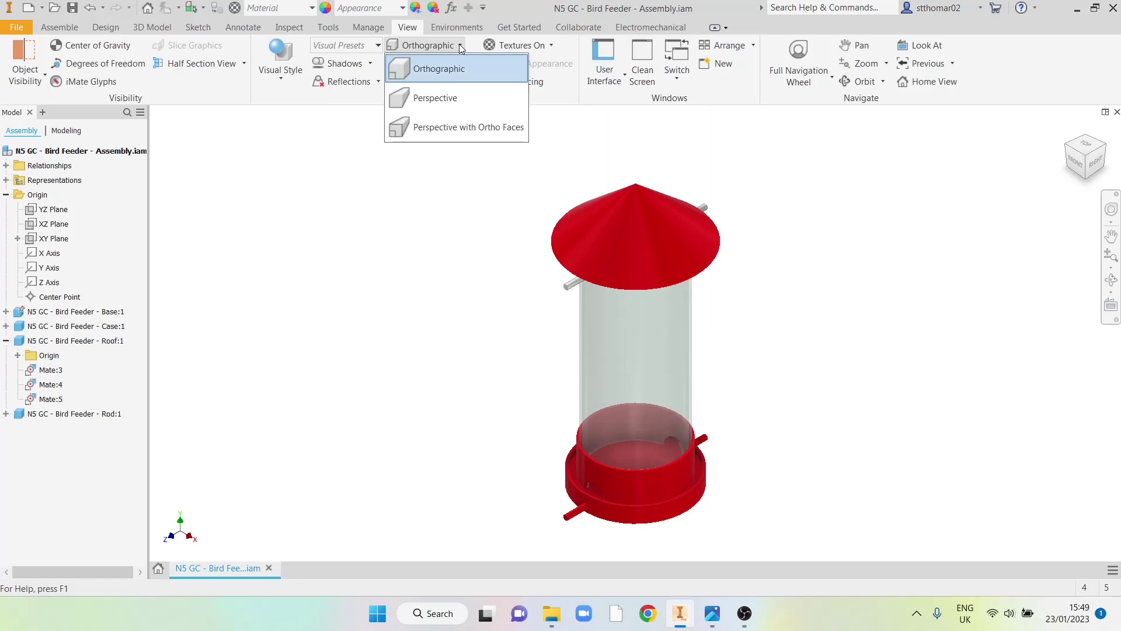
left_click(451, 96)
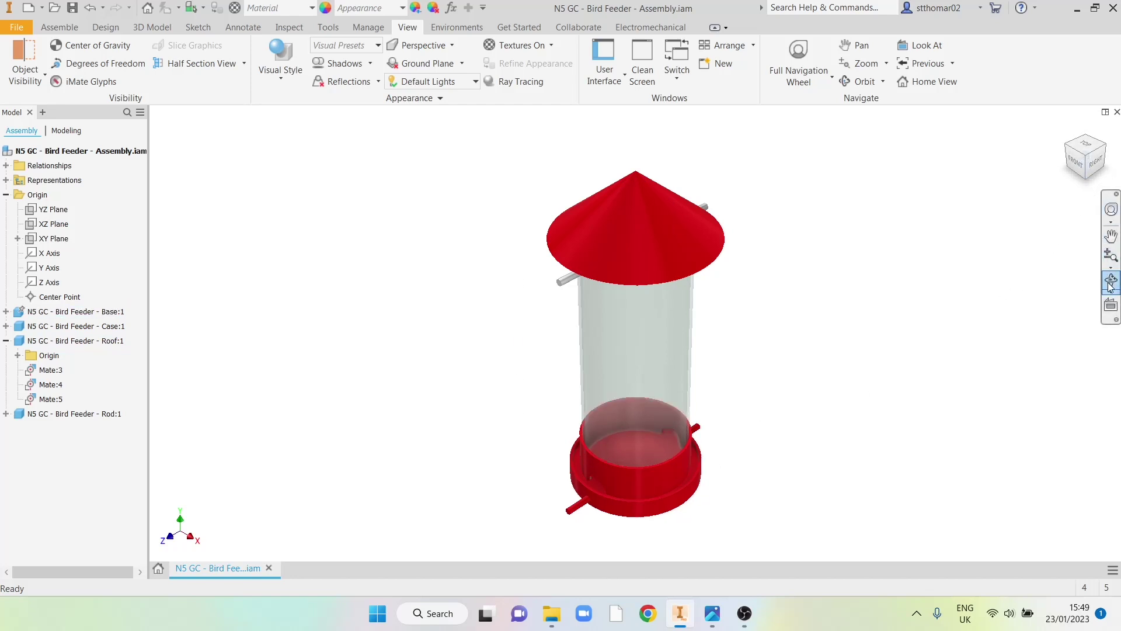
- Orient the feeder to a level front view using the ViewCube and free orbit
left_click(1087, 175)
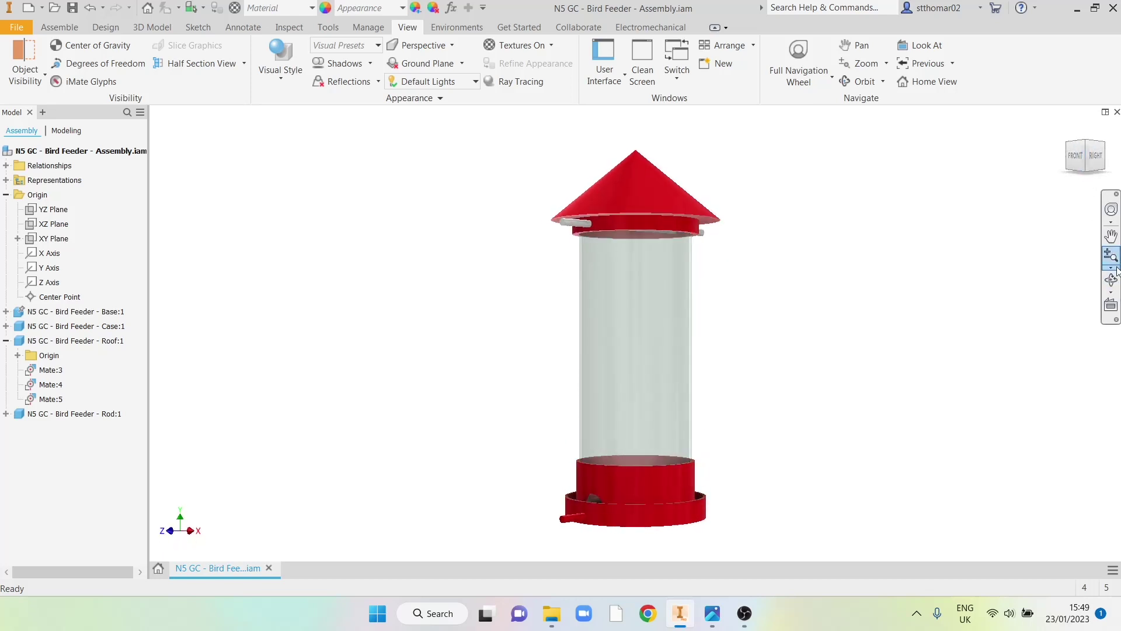
left_click(1071, 160)
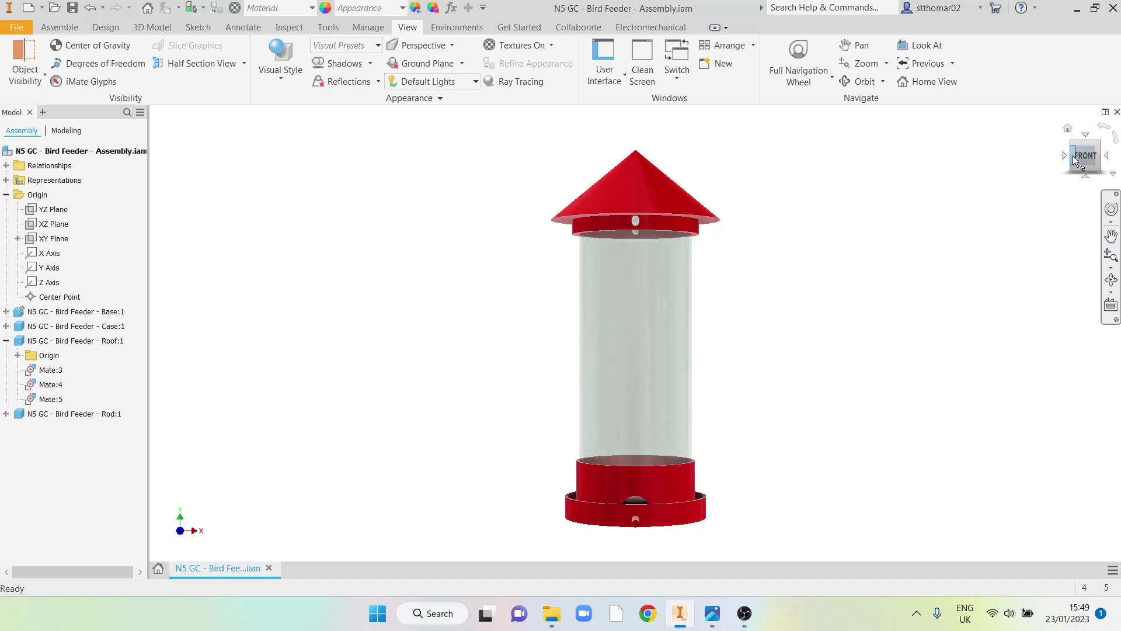
left_click_drag(1074, 156, 1090, 148)
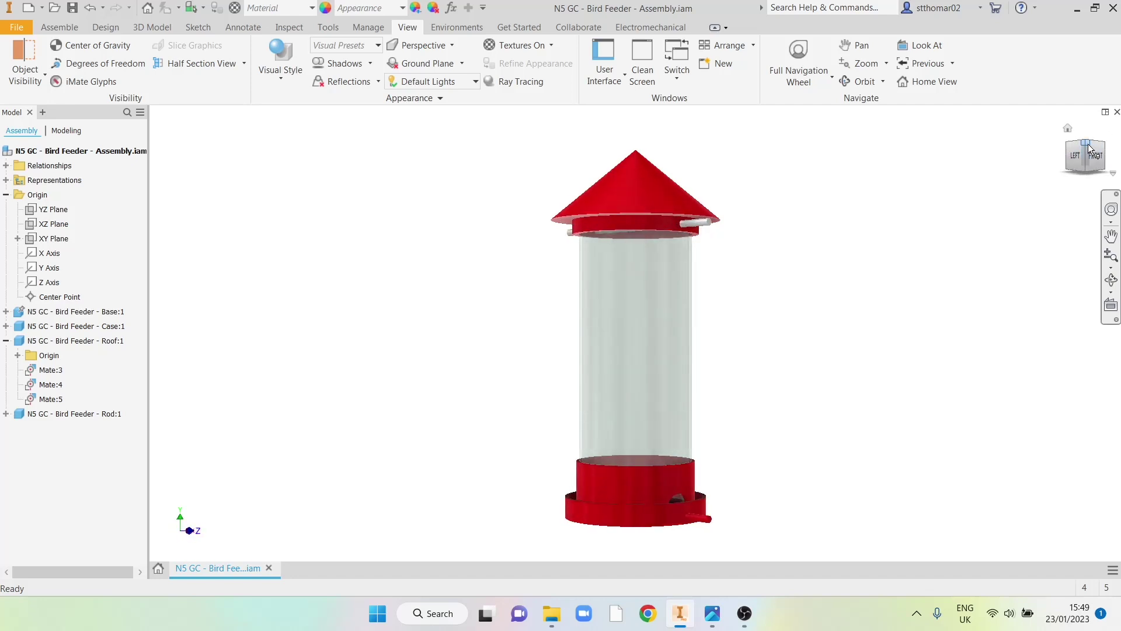
left_click(1089, 144)
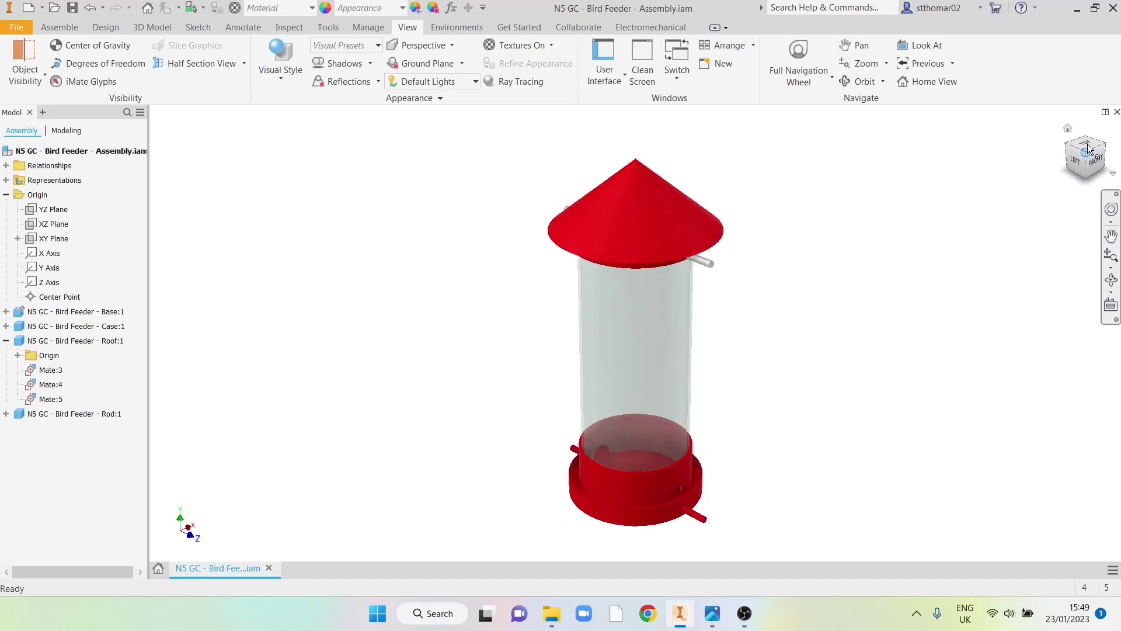
left_click(1108, 285)
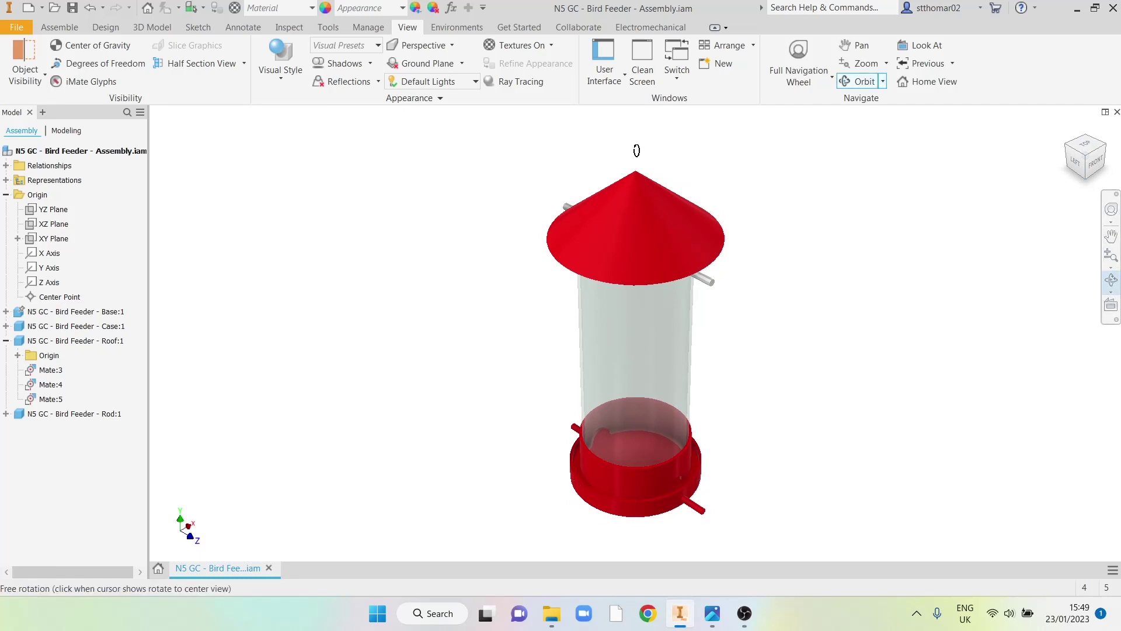
mouse_move(636, 150)
left_mouse_down()
mouse_move(637, 136)
mouse_move(637, 145)
left_mouse_up()
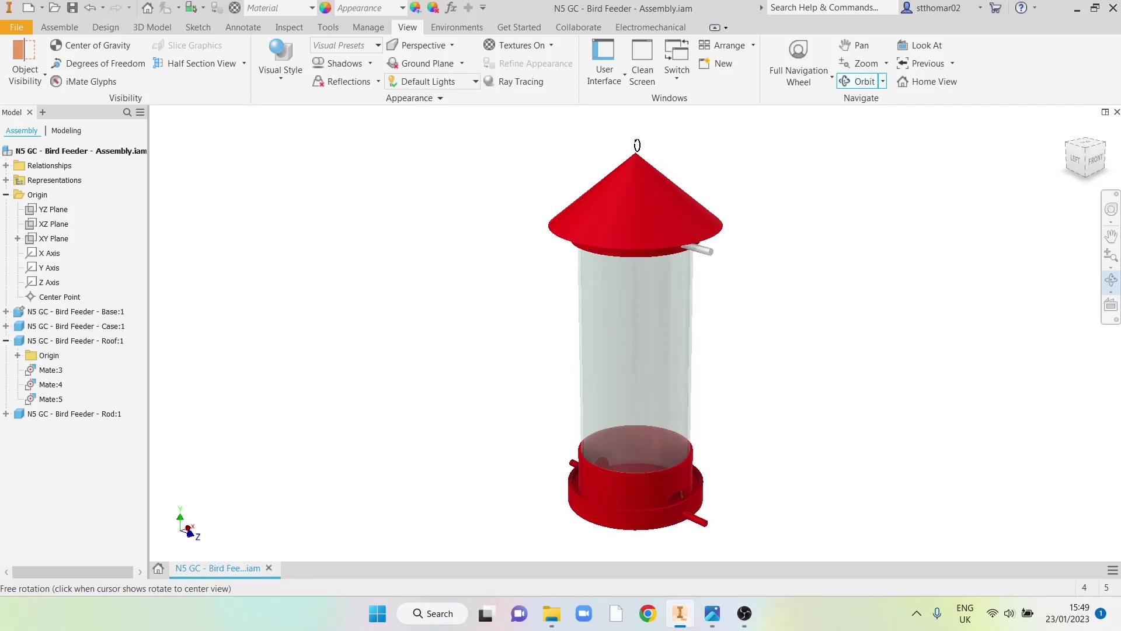
- Zoom in and pan to centre the feeder, then show the Environments tab
left_click(1110, 268)
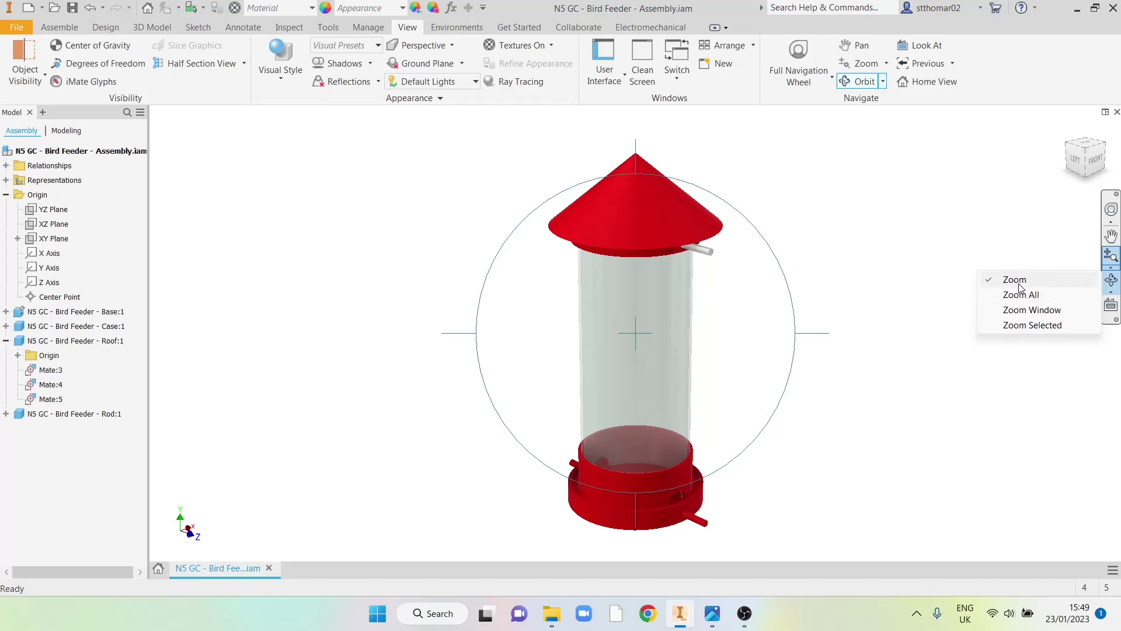
key("Escape")
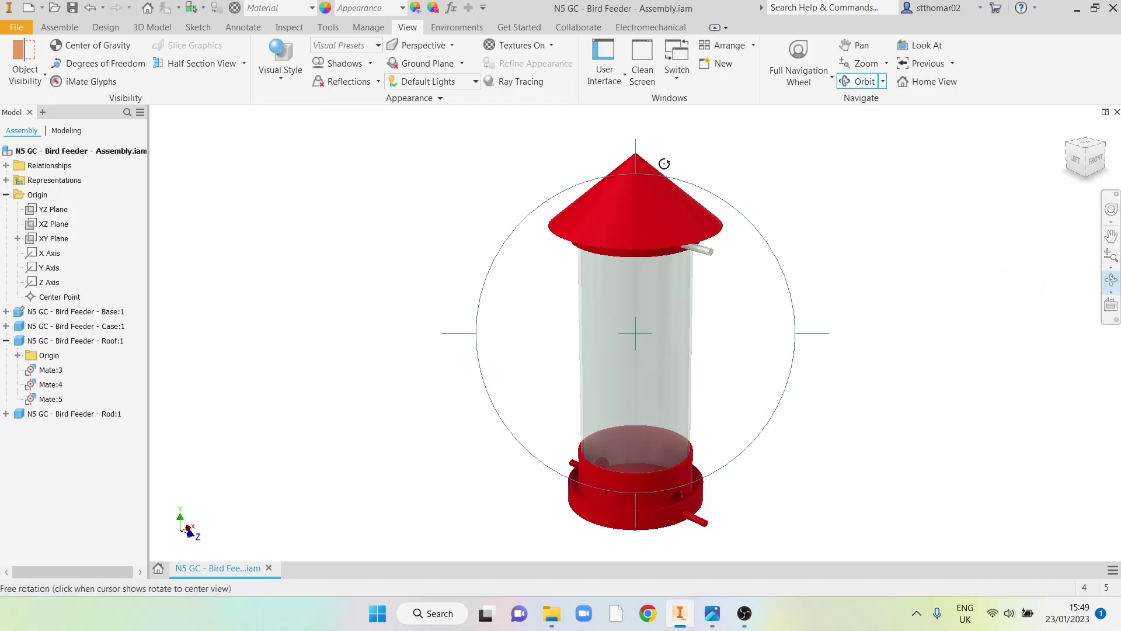
left_click(1111, 255)
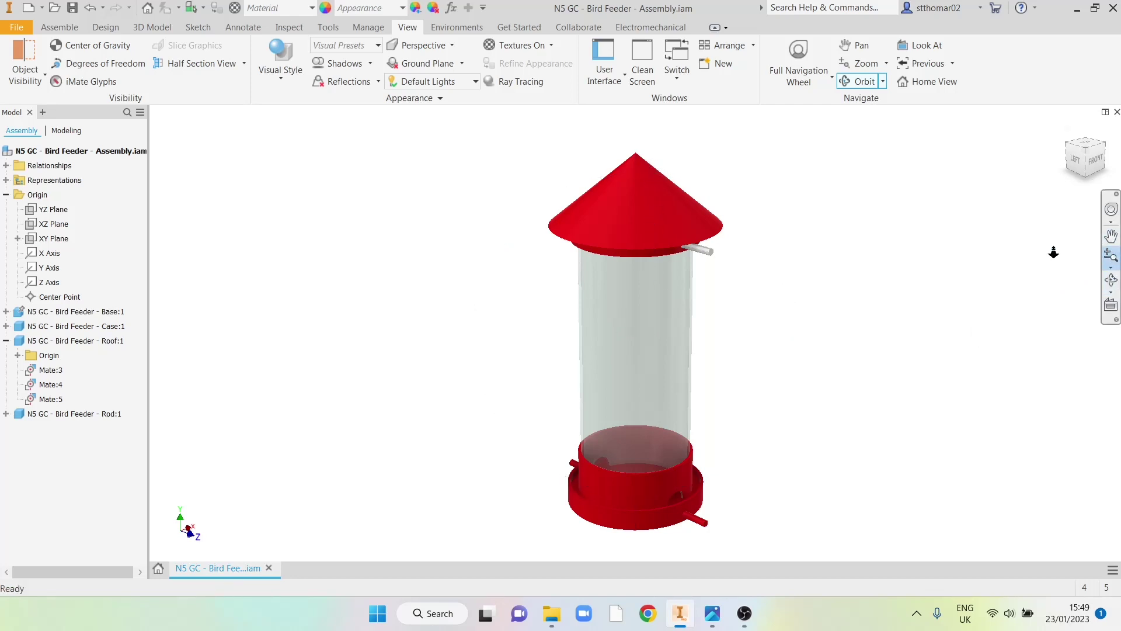
left_click_drag(666, 280, 668, 290)
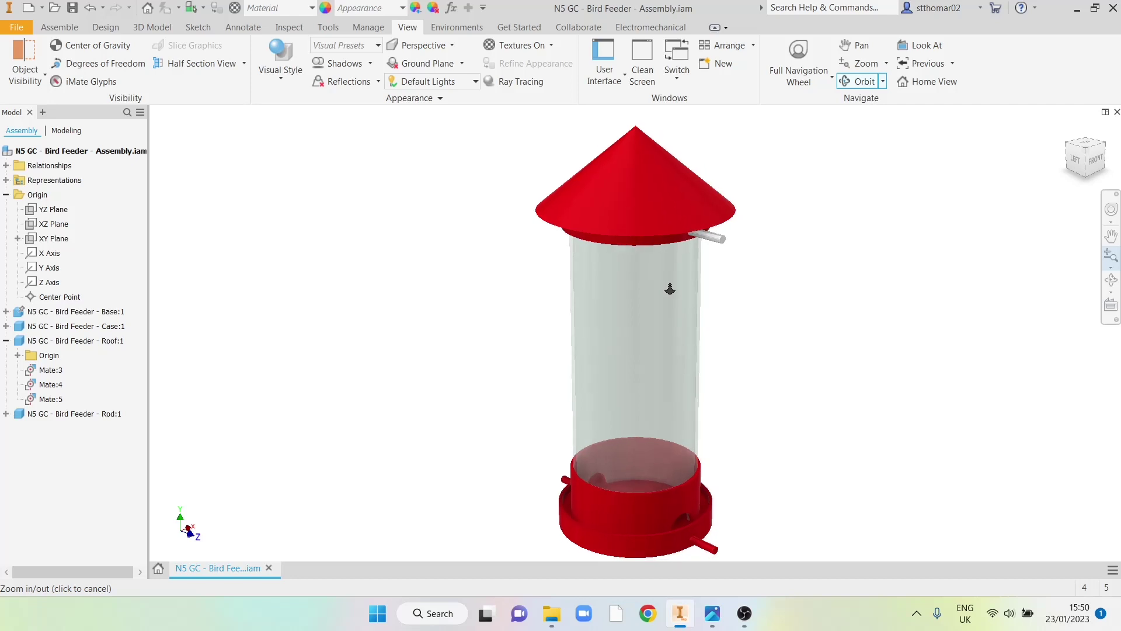
left_click(1111, 235)
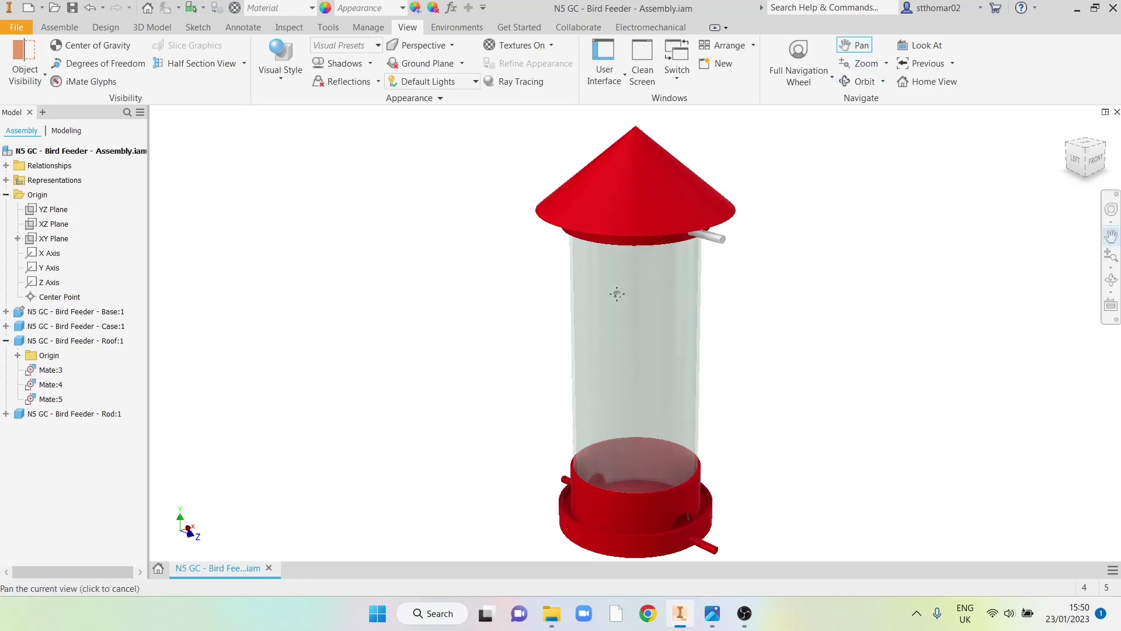
left_click_drag(617, 291, 618, 285)
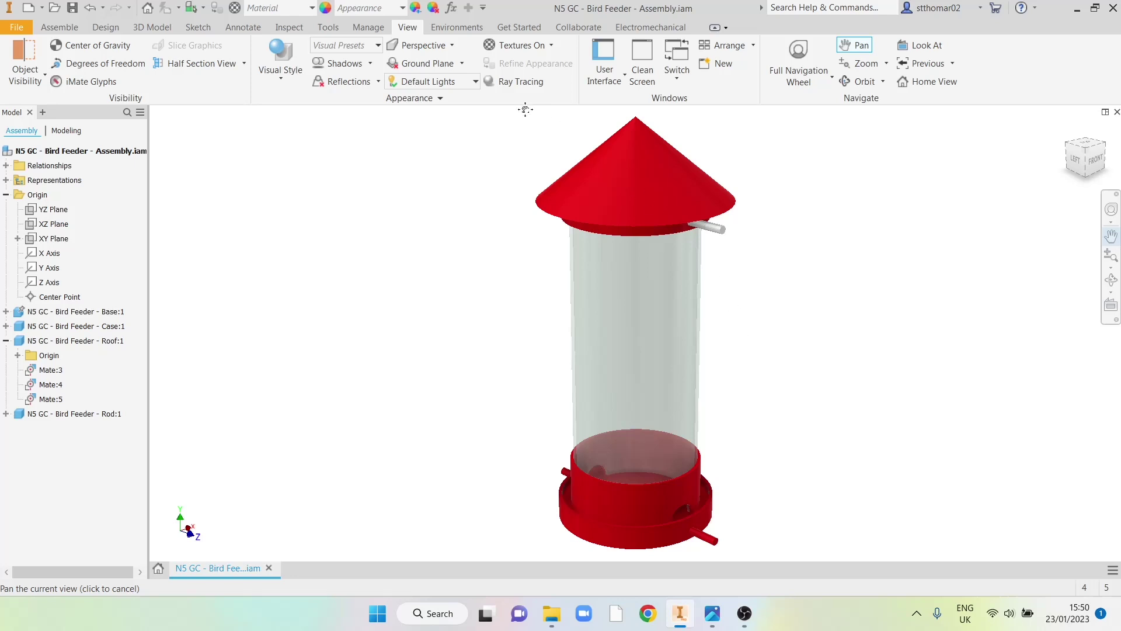
left_click(453, 28)
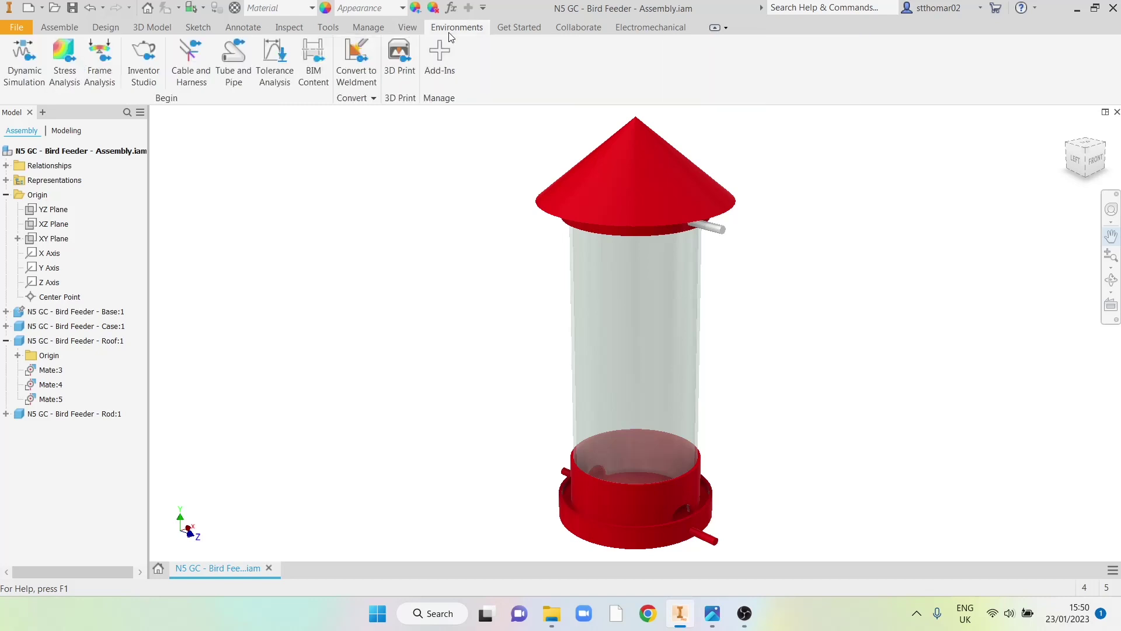
- Enter Inventor Studio, which loads the Warm Light lighting environment
left_click(141, 53)
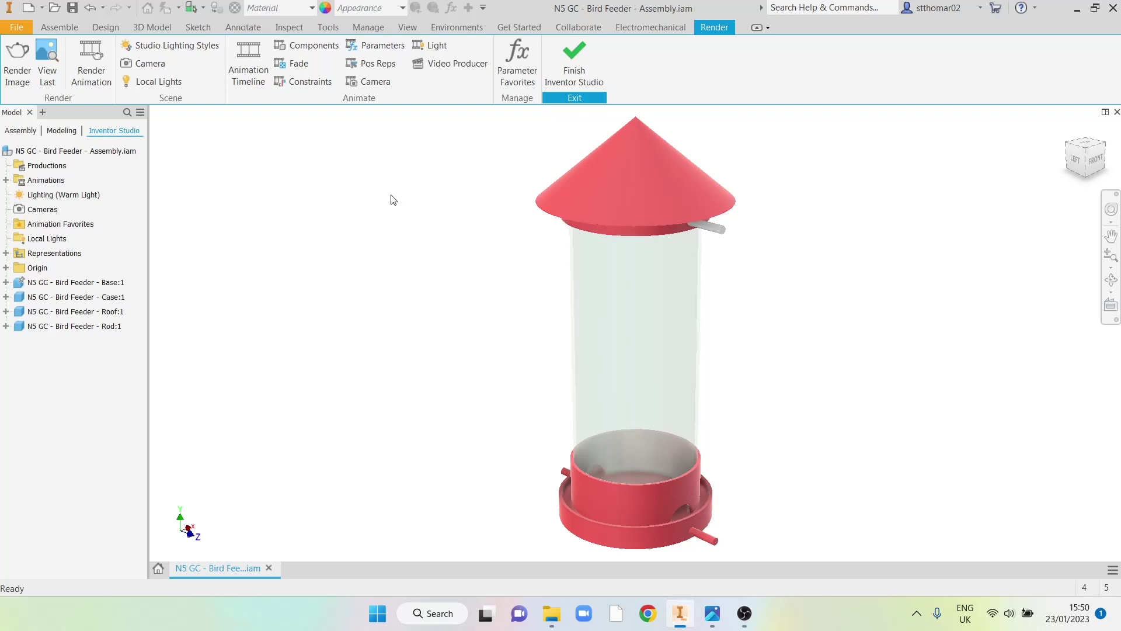
left_click(143, 47)
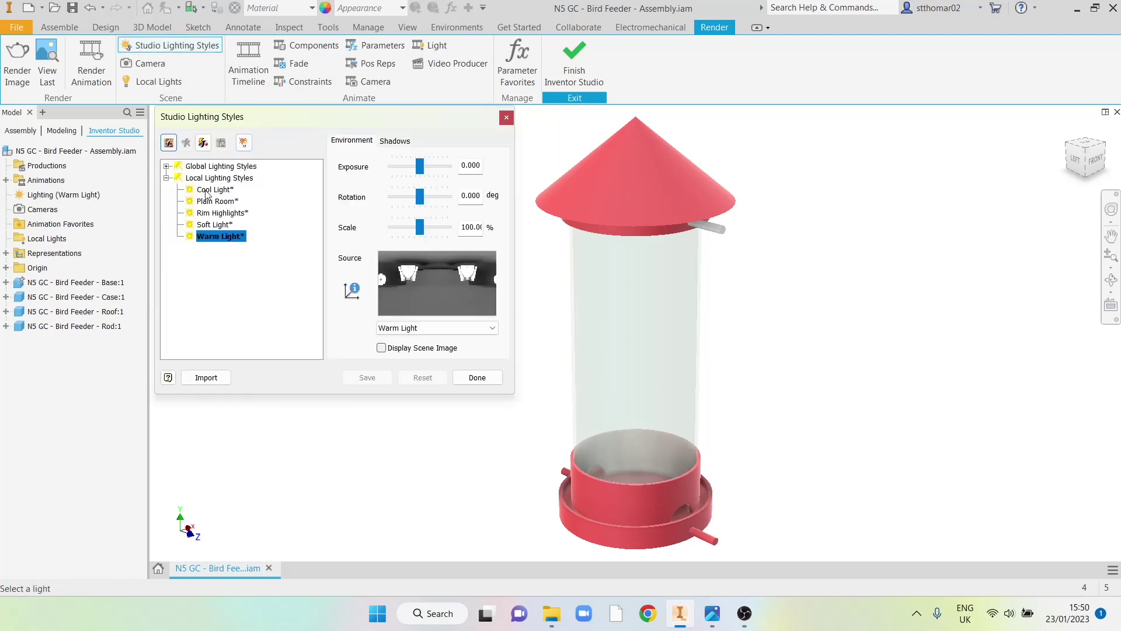
left_click(167, 177)
left_click(166, 166)
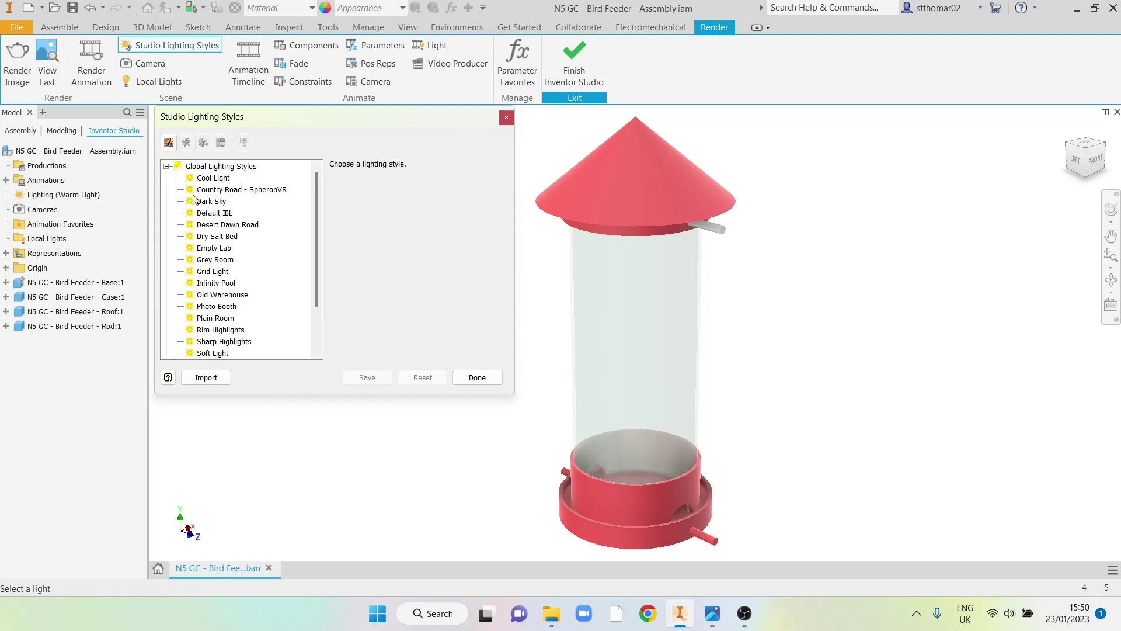
mouse_move(317, 208)
left_mouse_down()
mouse_move(314, 238)
mouse_move(311, 204)
left_mouse_up()
left_click(166, 166)
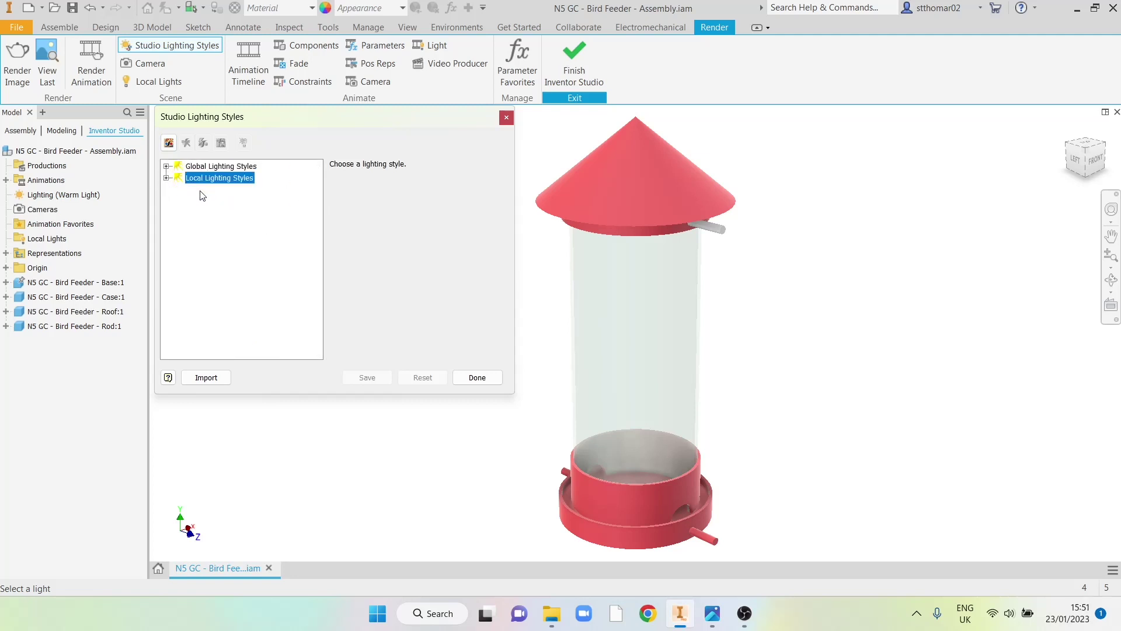
left_click(167, 178)
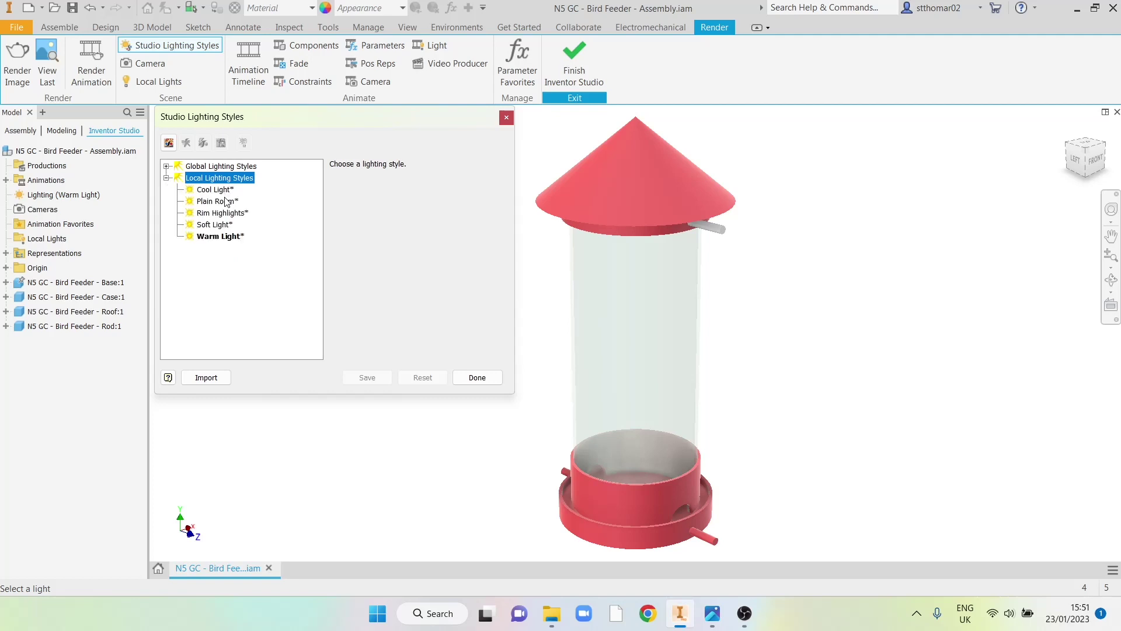
left_click(220, 237)
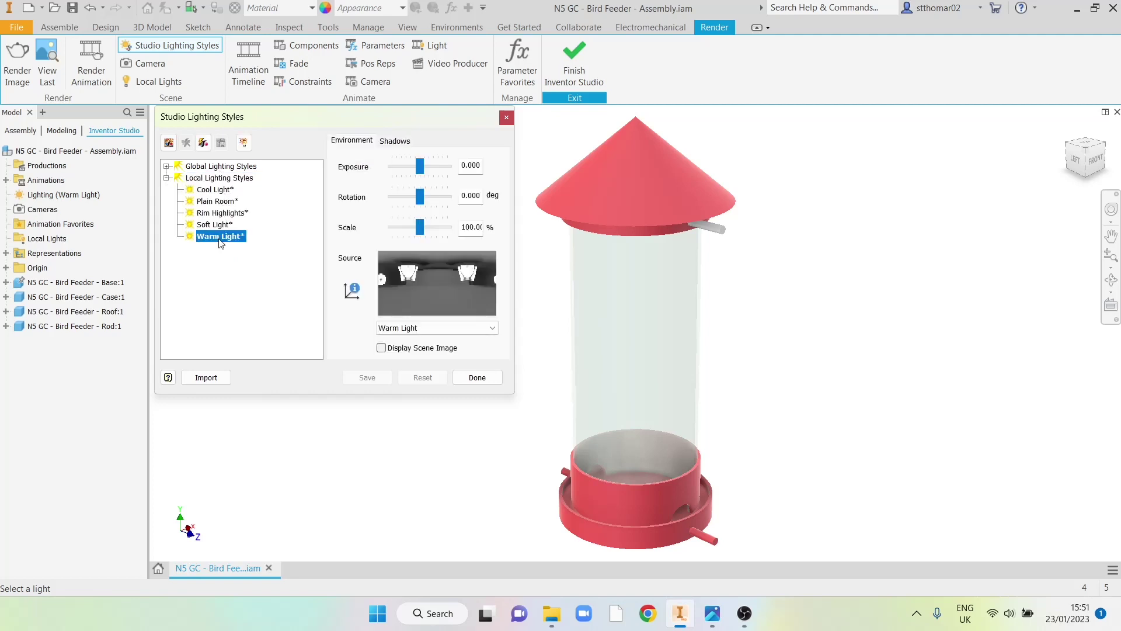
left_click(481, 381)
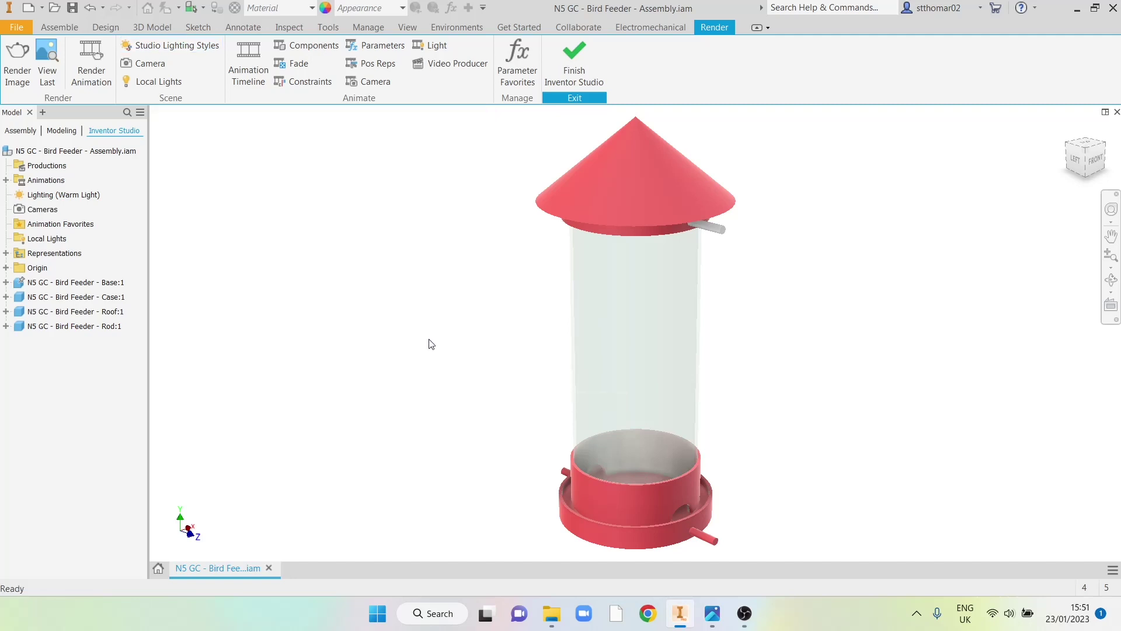
- Open Render Image at 2500 × 1173, proportional size, with Current View as camera
left_click(15, 55)
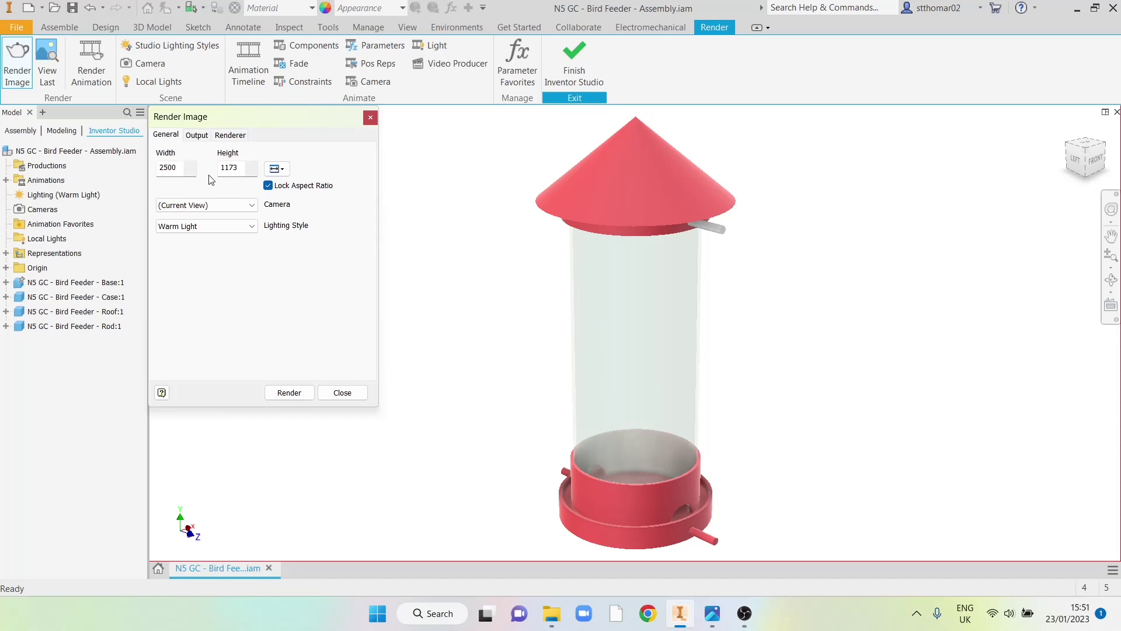
left_click(269, 186)
left_click(188, 172)
left_click_drag(176, 169, 169, 168)
left_click(205, 206)
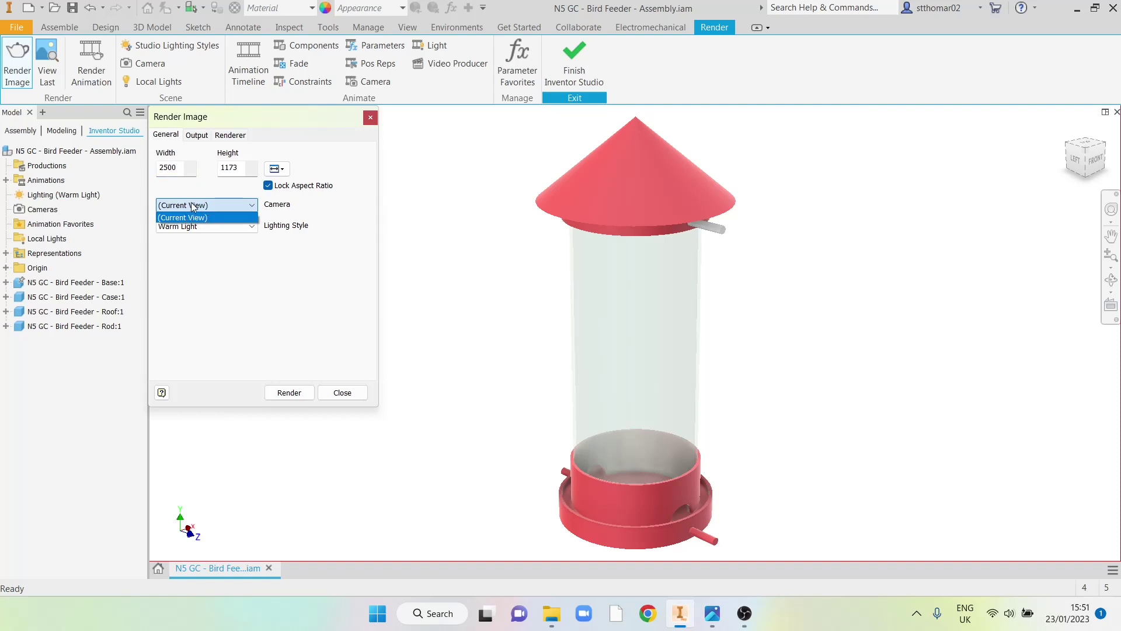
left_click(193, 217)
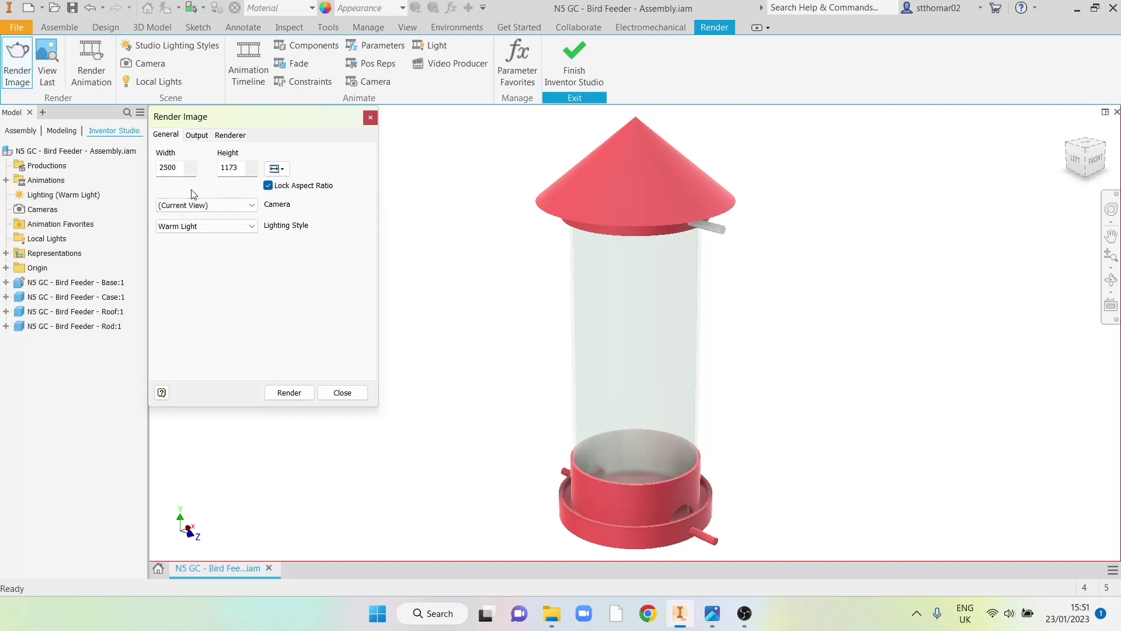
- Try Cool Light as the lighting style, then set it back to Warm Light
left_click(202, 227)
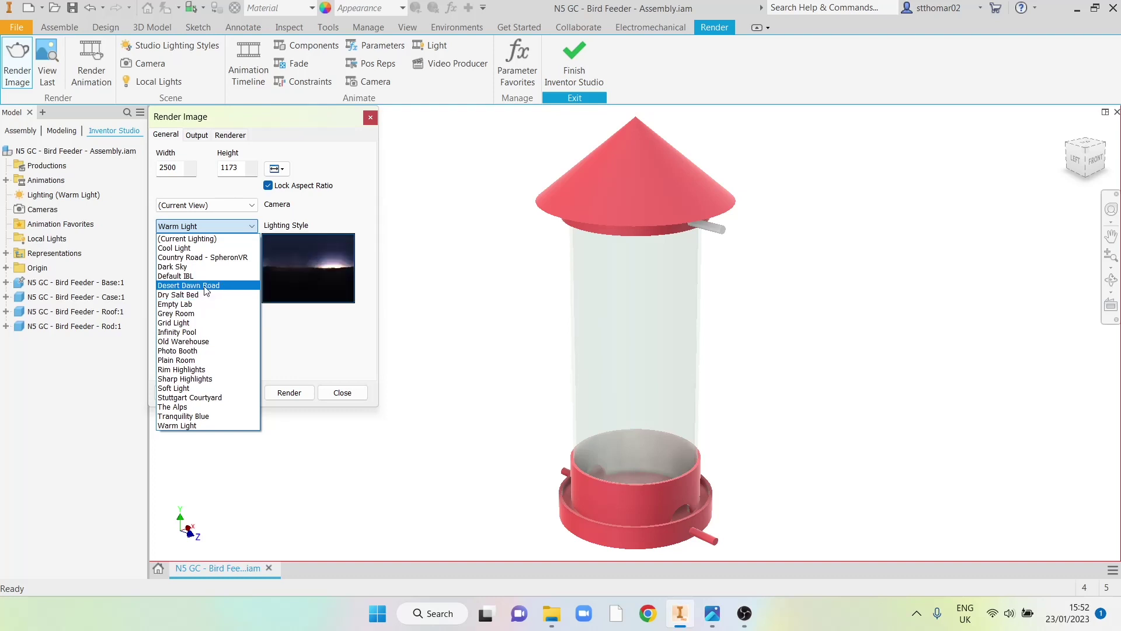
left_click(200, 249)
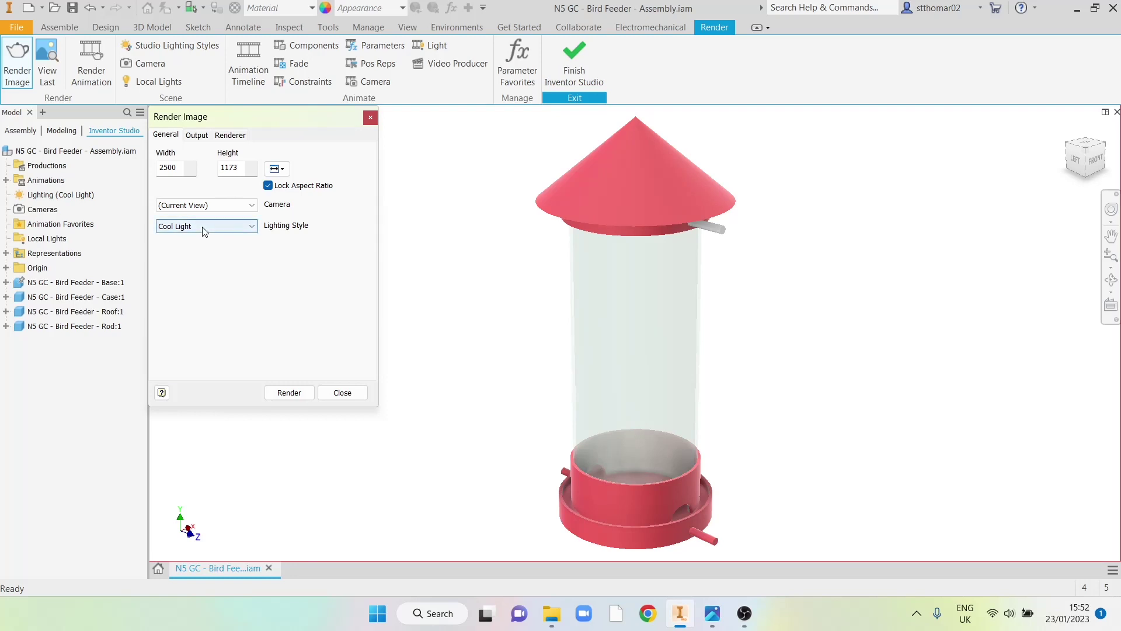
left_click(204, 227)
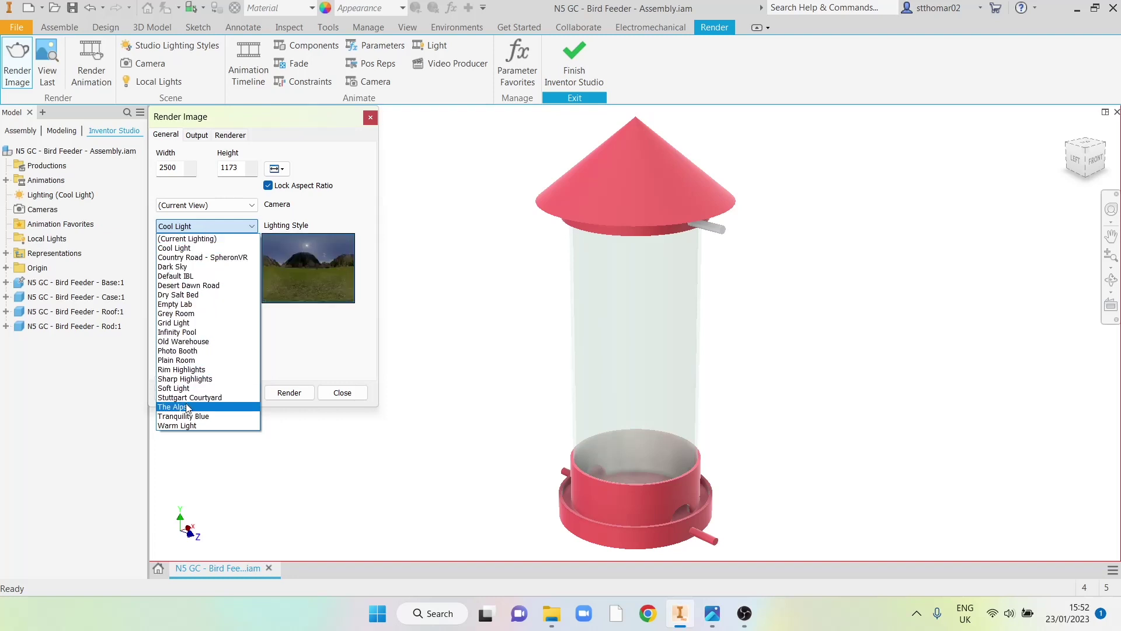
left_click(185, 425)
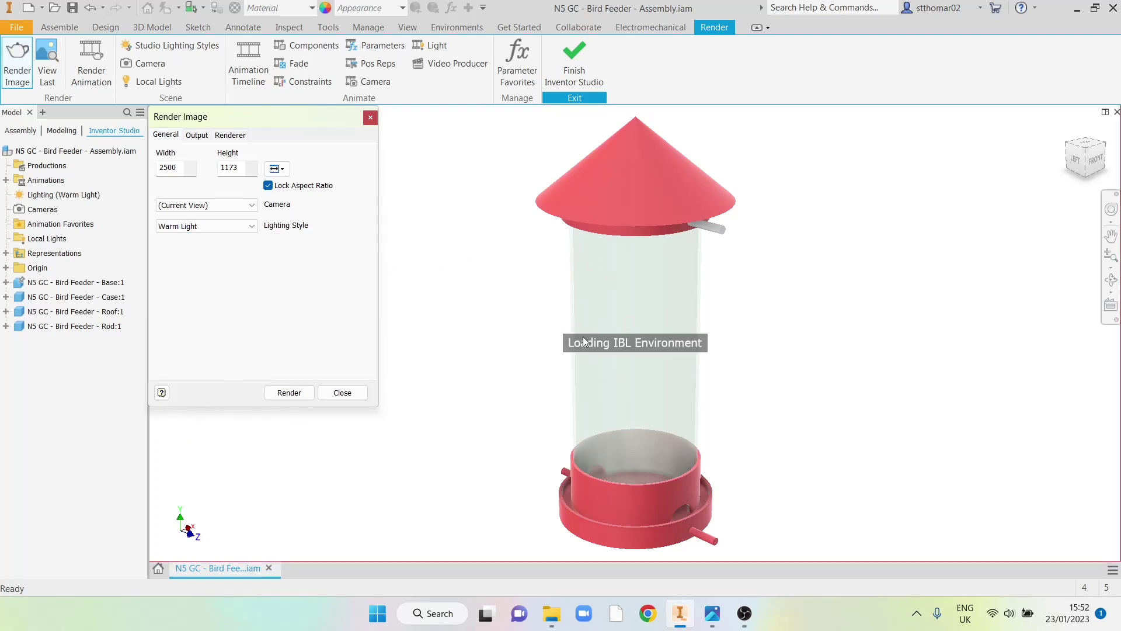
- Check Output options, then Renderer settings: Until Satisfactory, High accuracy, Triangle filter width 1.0
left_click(201, 135)
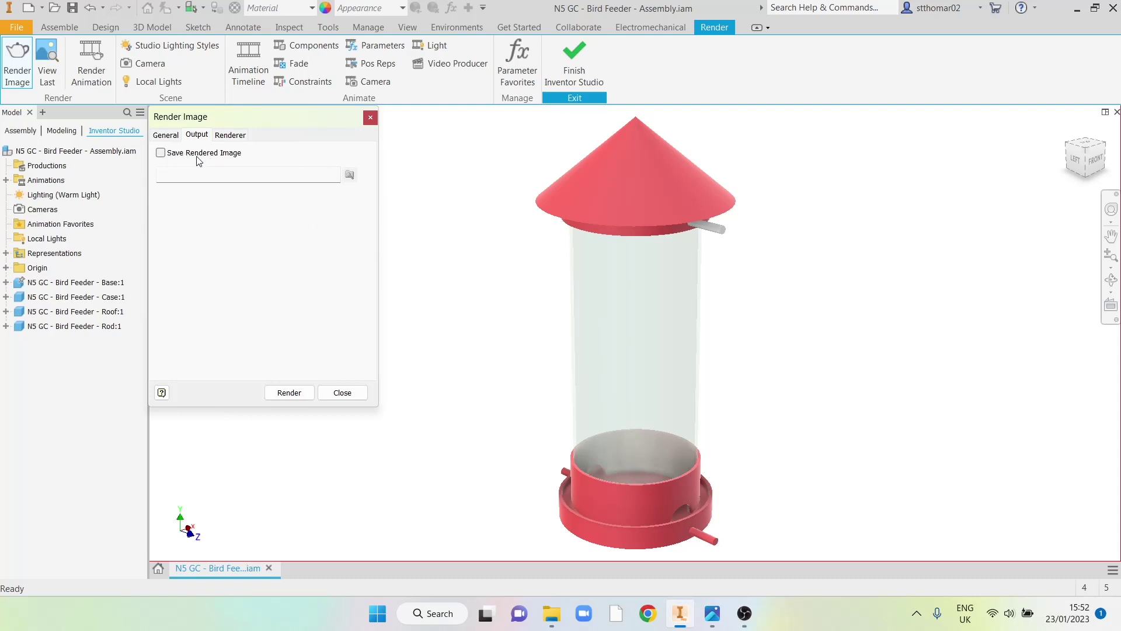
left_click(227, 138)
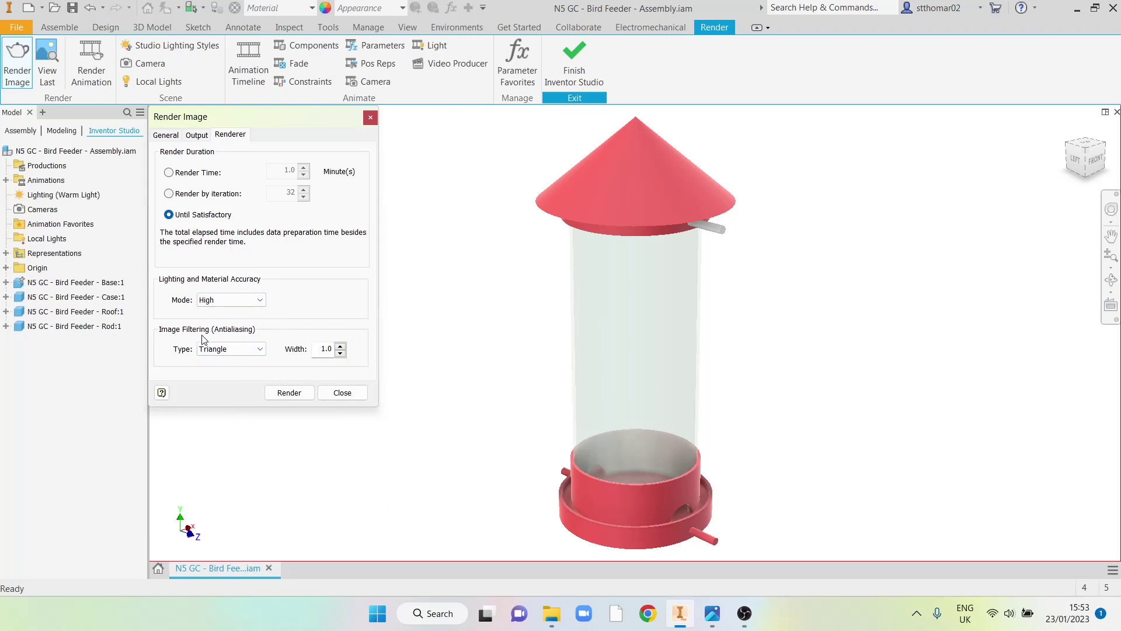
left_click(214, 349)
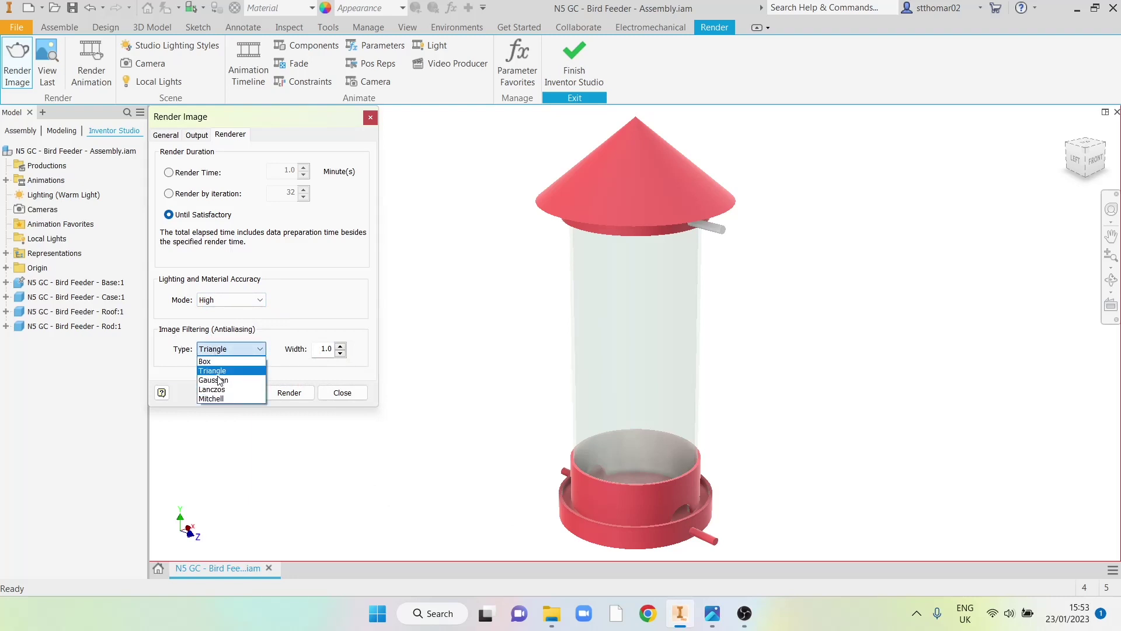
left_click(216, 370)
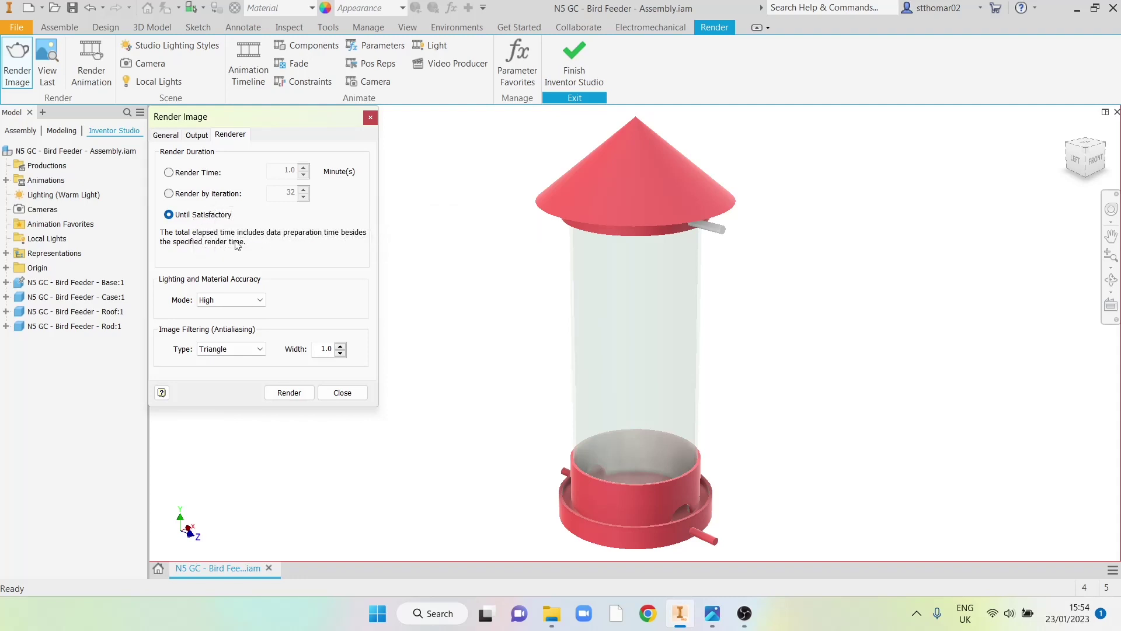
- Start the render, view it full screen, and pause it after 19 iterations
left_click(302, 393)
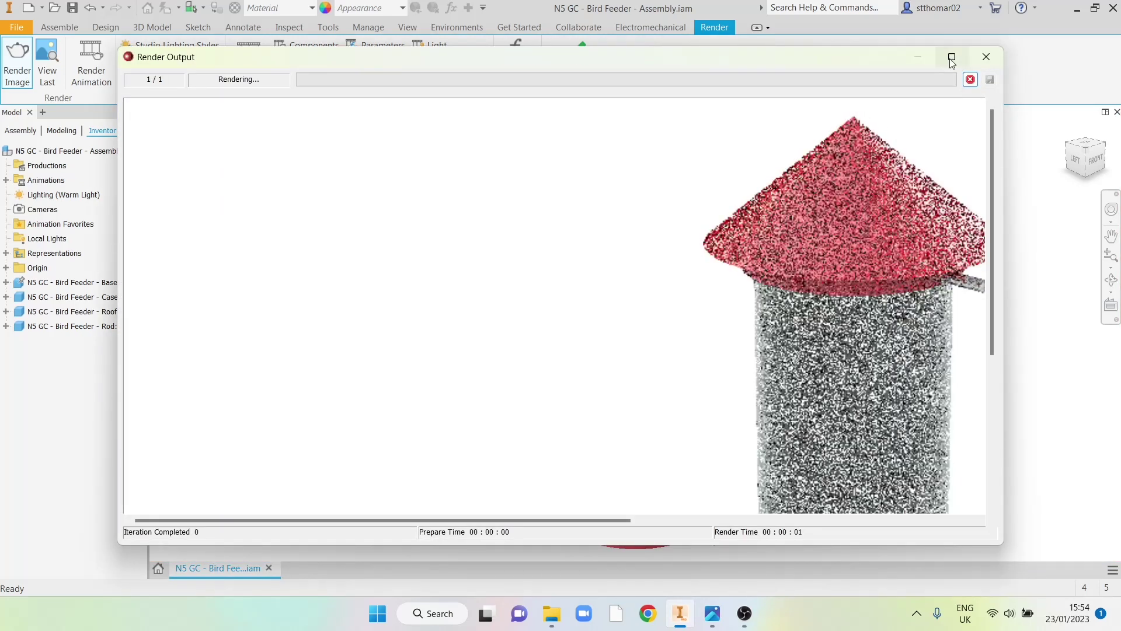
left_click(951, 57)
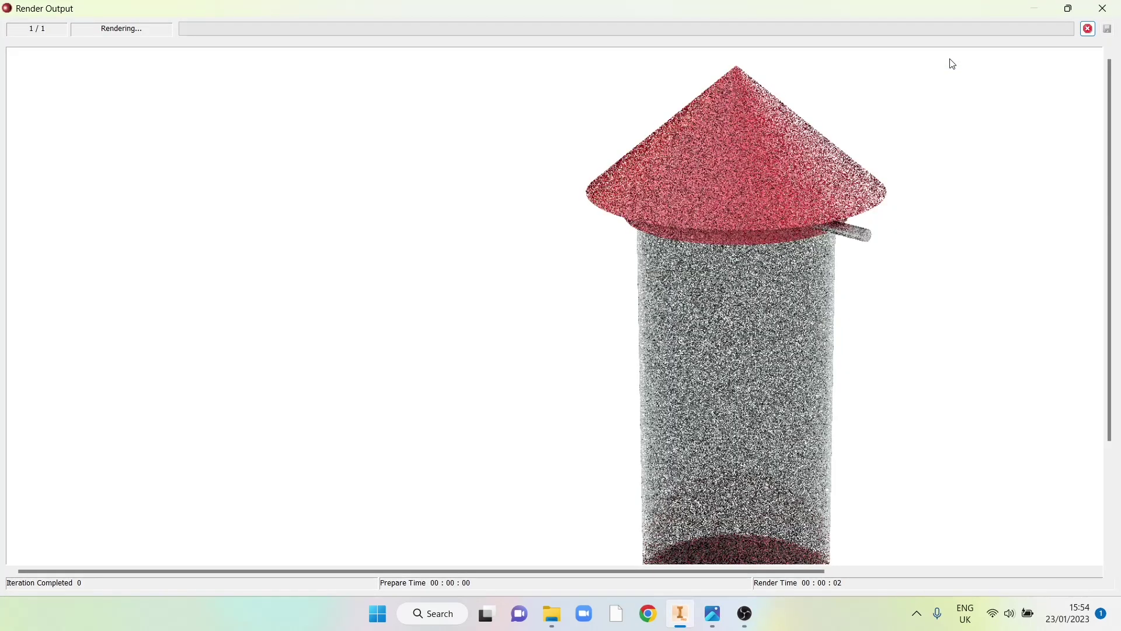
left_click_drag(589, 570, 702, 562)
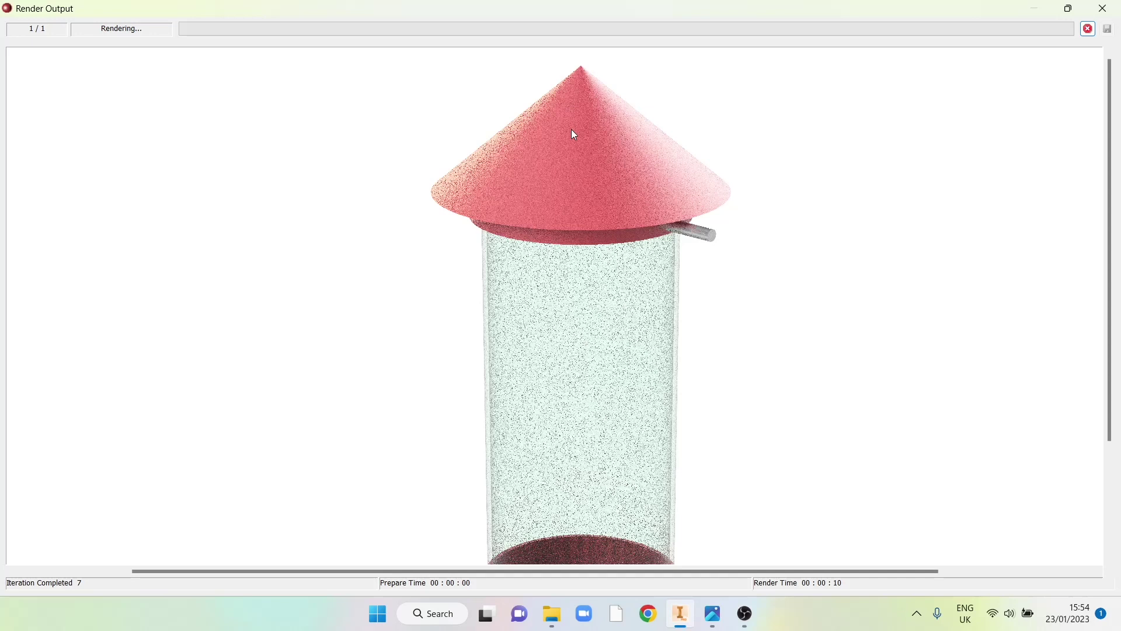
scroll(575, 134, "down", 3)
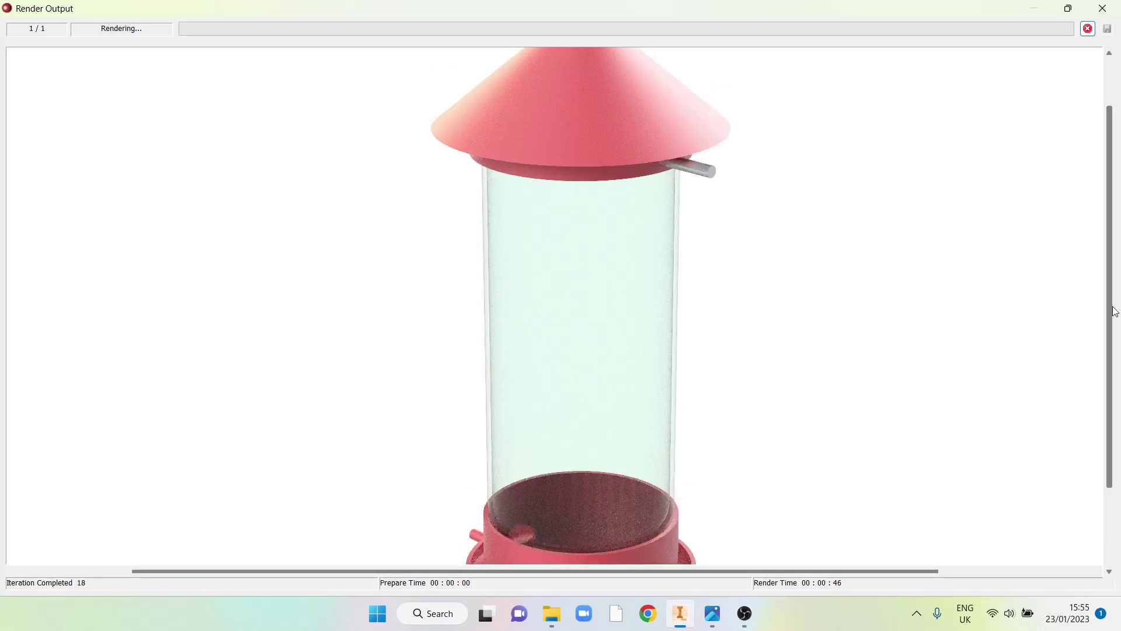
scroll(1115, 312, "down", 1)
left_click(1088, 29)
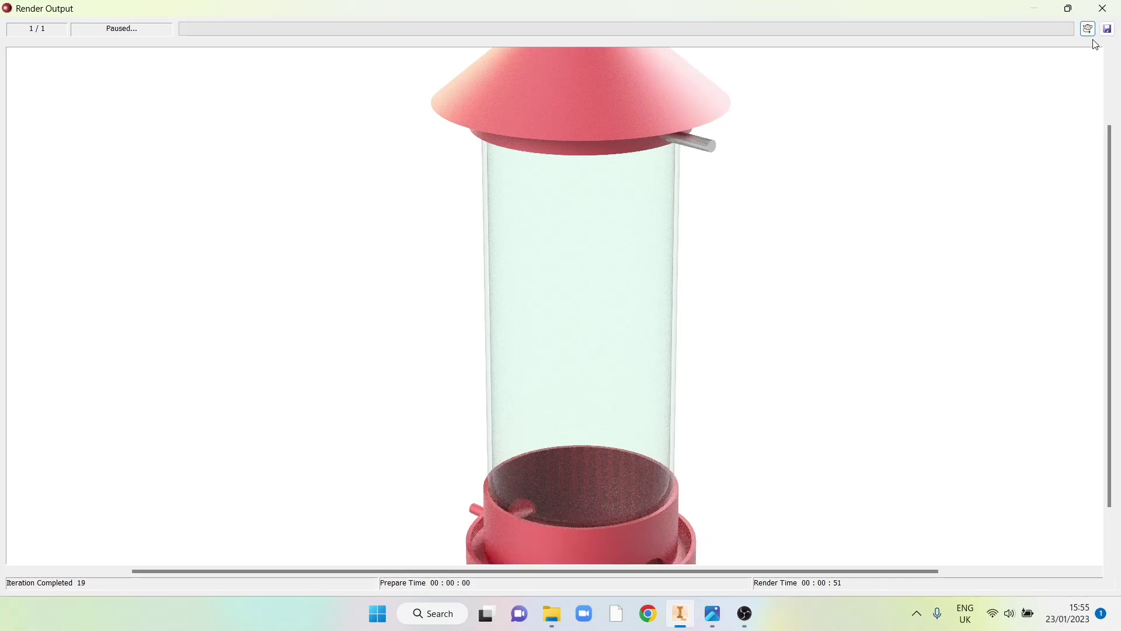
- Begin saving the rendered image and scroll the output to inspect the feeder base
left_click(1108, 29)
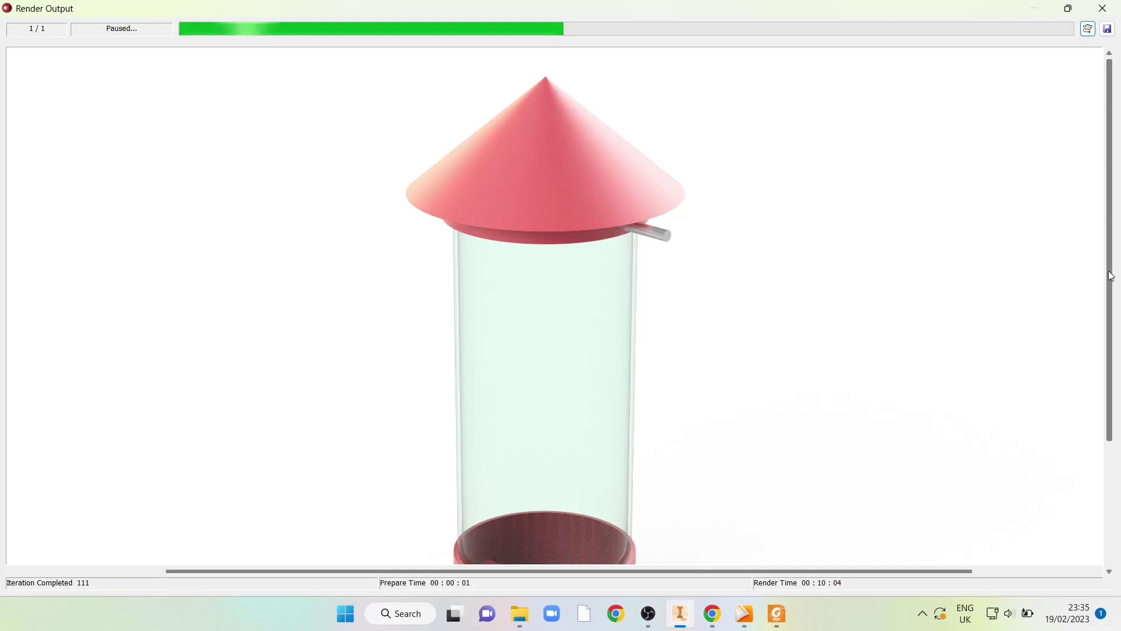
left_click_drag(1109, 274, 1108, 287)
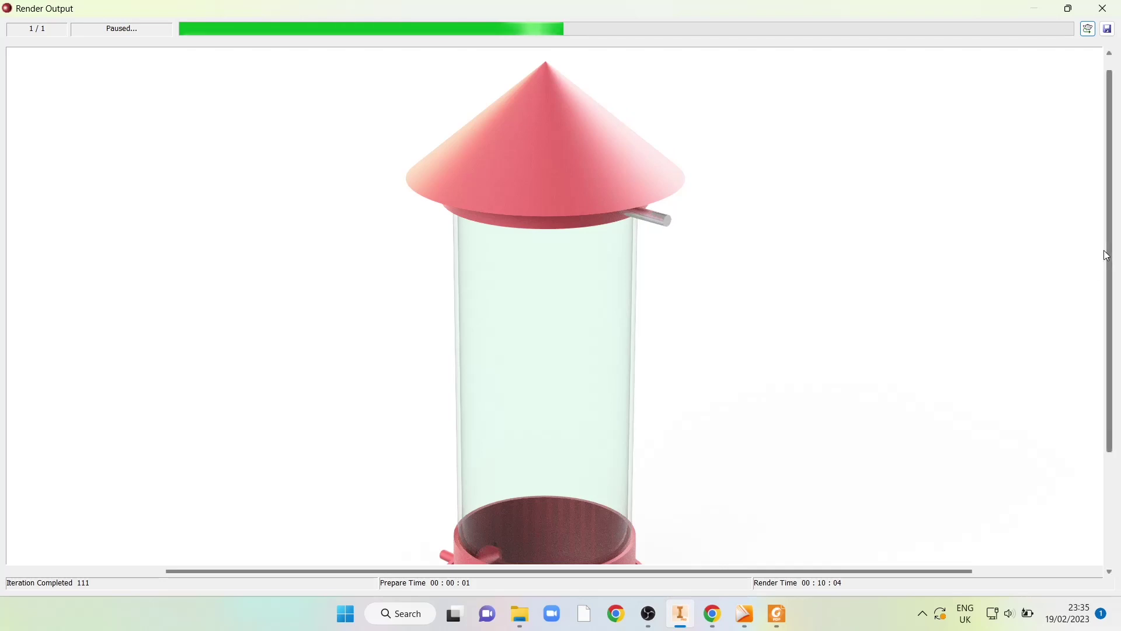
scroll(1109, 251, "down", 2)
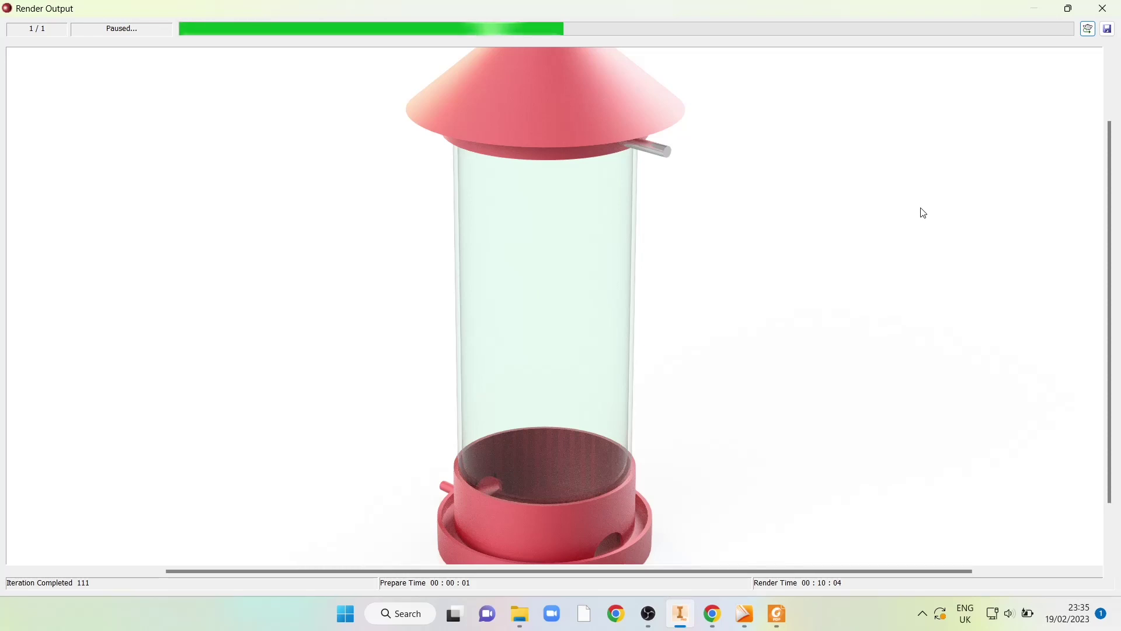
- Save the paused render as a 300 dpi PNG, N5 GC - Bird Feeder - Assembly.png, in the Bird Feeder folder
left_click(1107, 29)
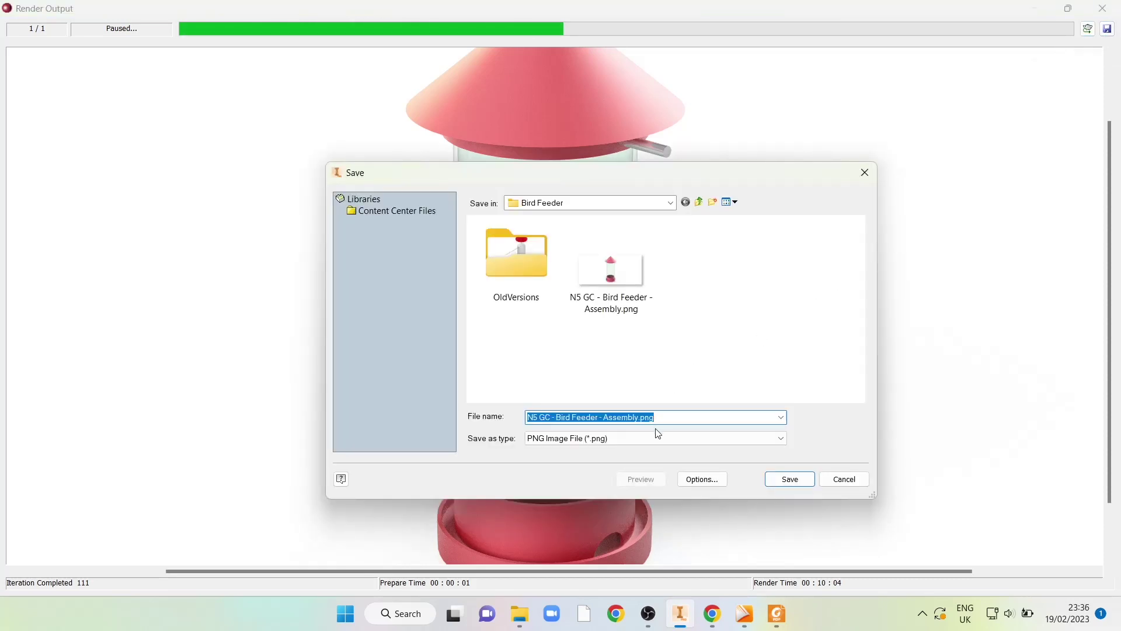
left_click(590, 202)
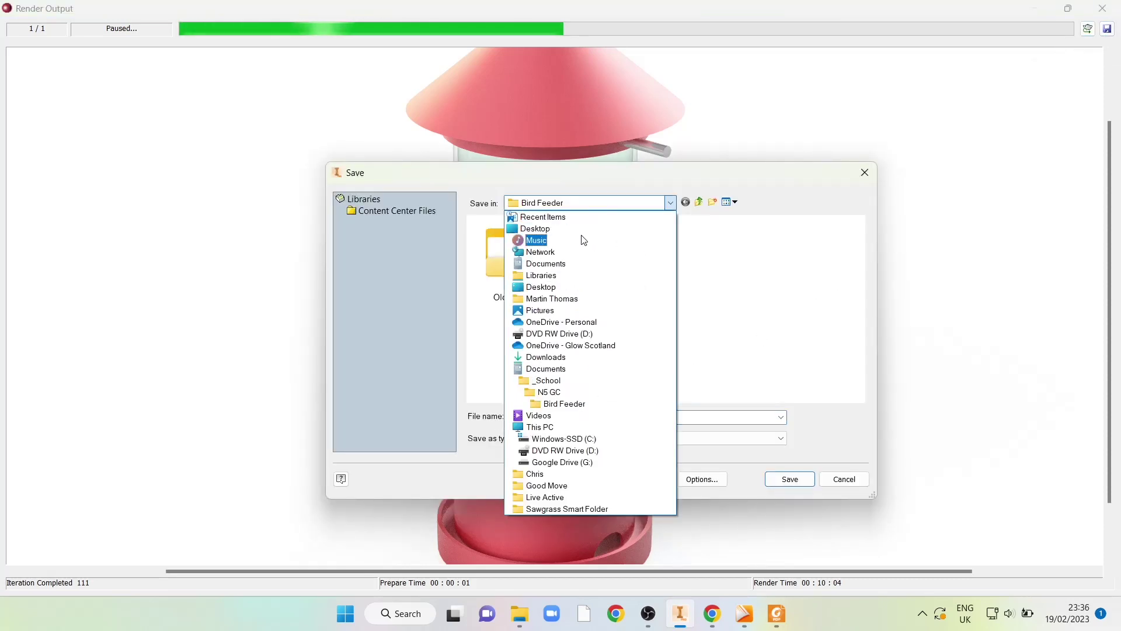
left_click(746, 260)
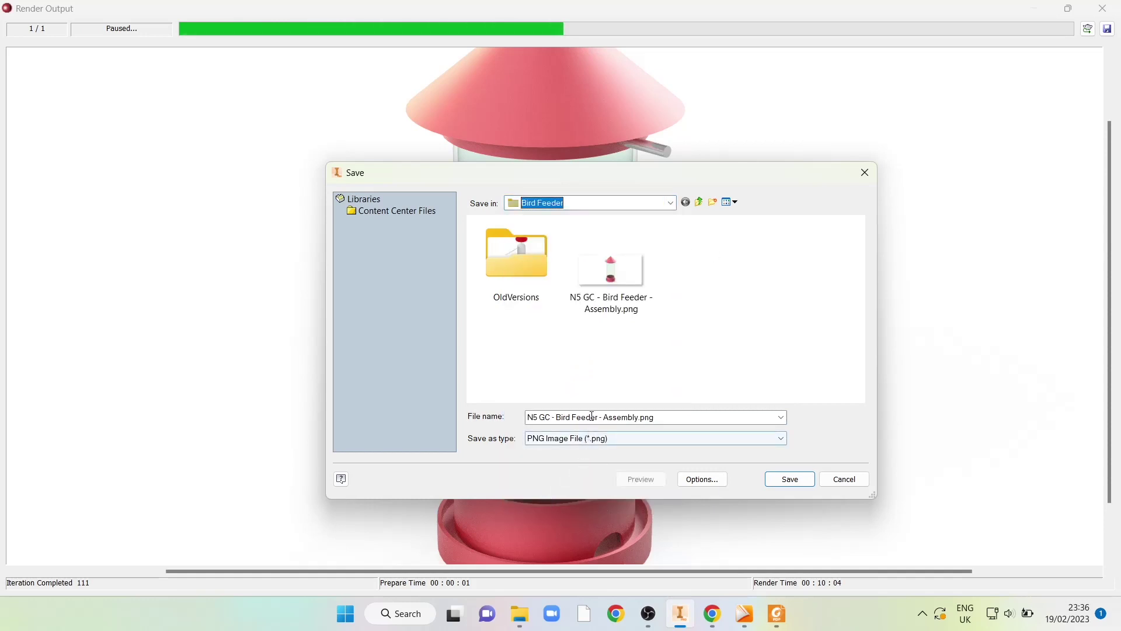
left_click(599, 438)
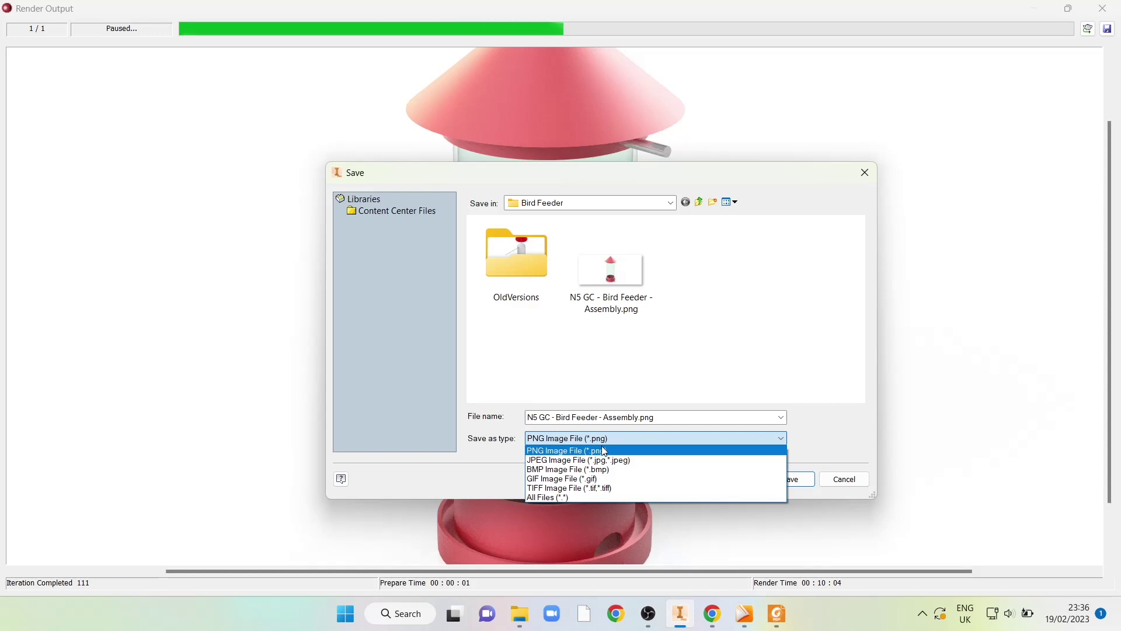
left_click(605, 451)
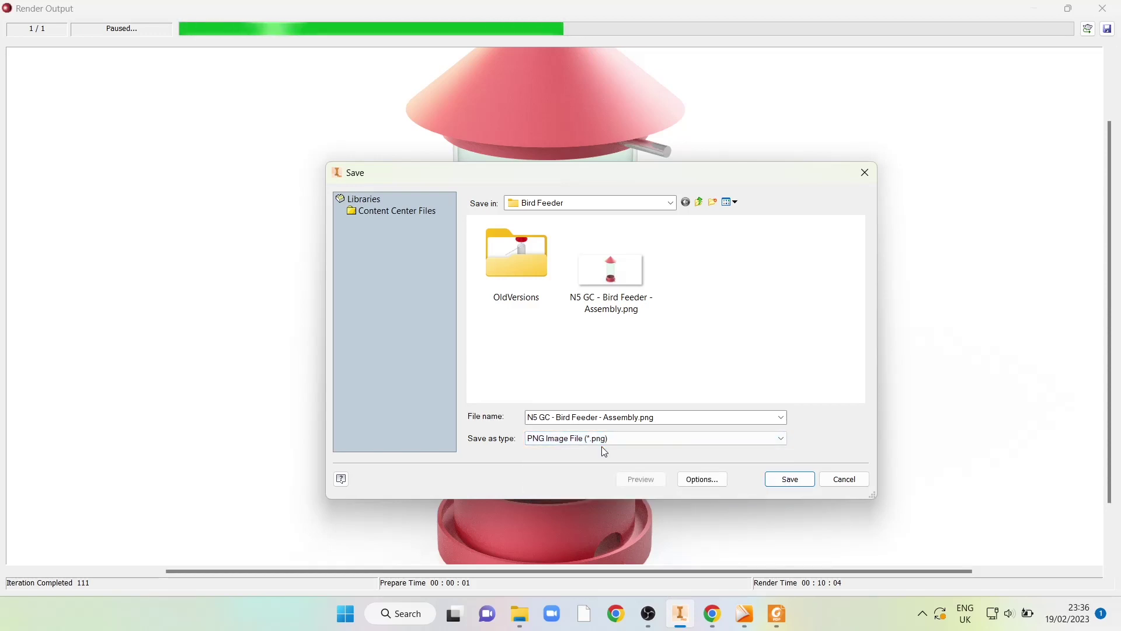
left_click(682, 478)
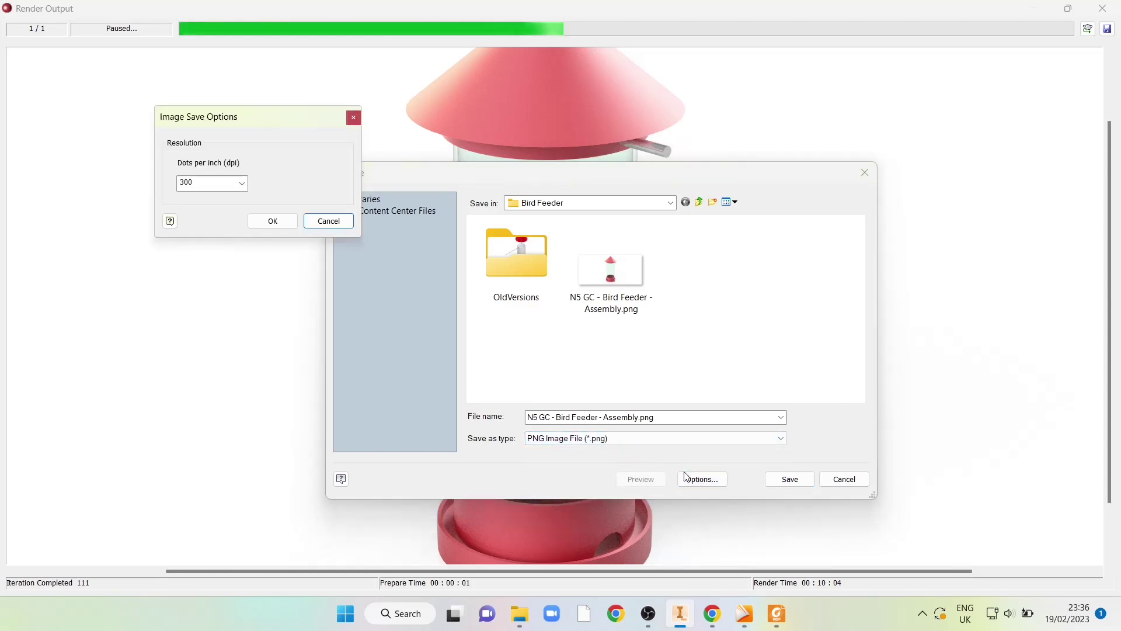
left_click(270, 220)
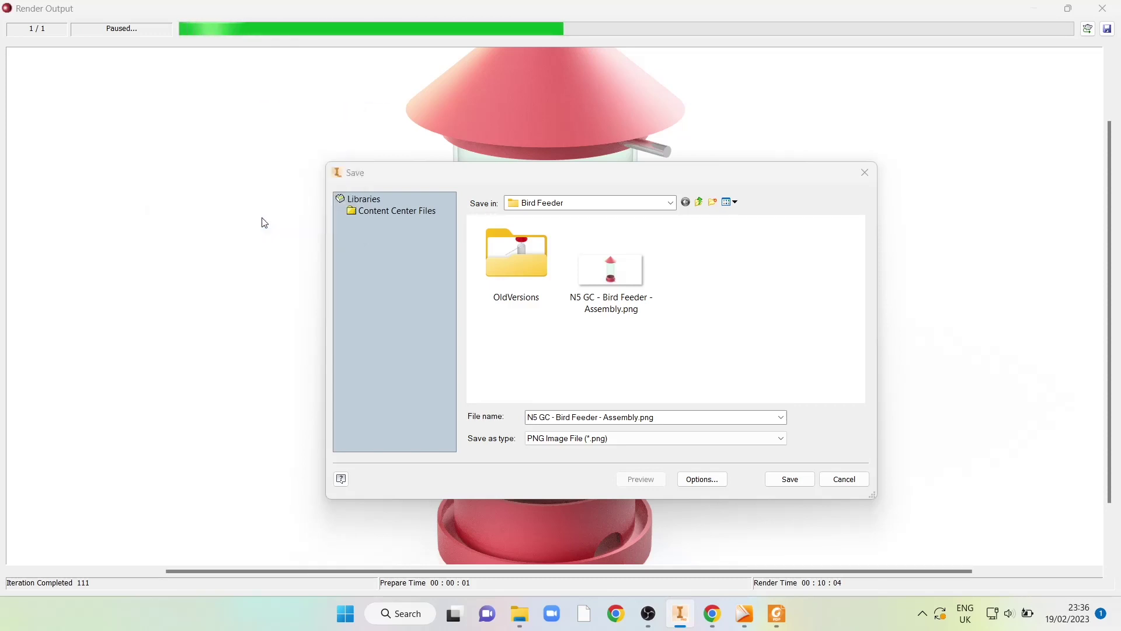
left_click(779, 485)
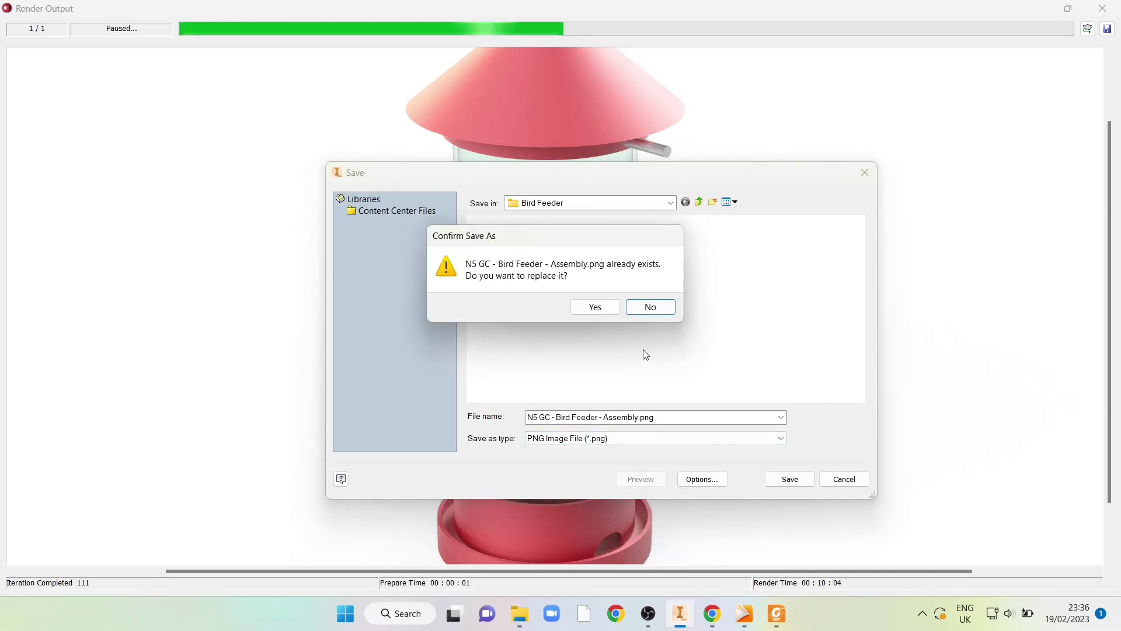
- Confirm overwriting the existing N5 GC - Bird Feeder - Assembly.png with the new render
left_click(606, 310)
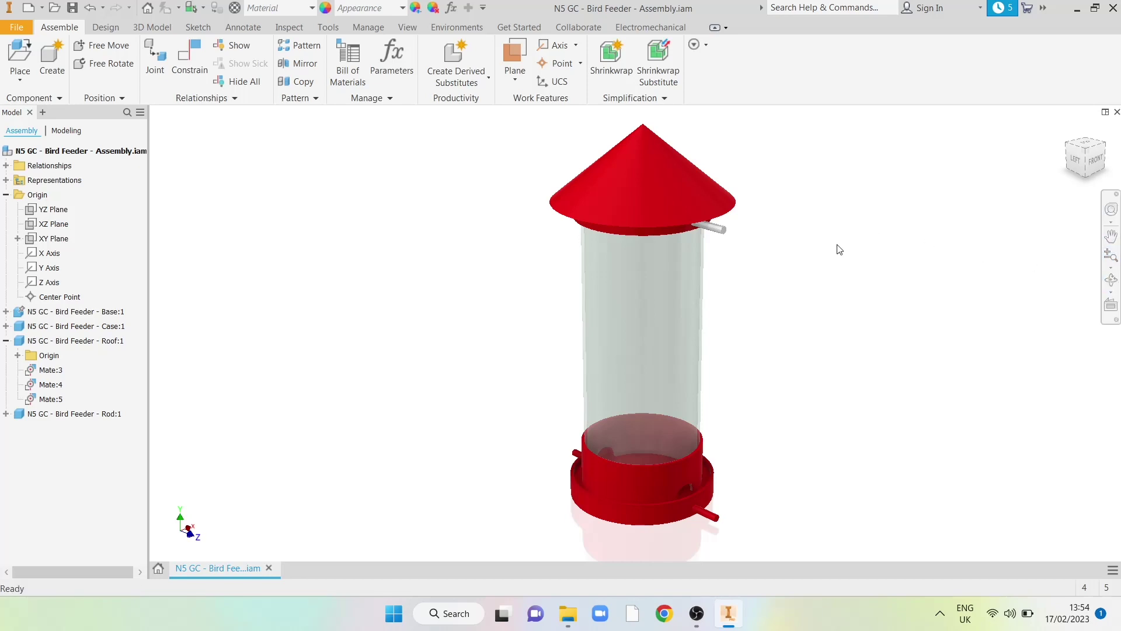
- Give the viewport the Realistic visual style, adjusted shadows, reflections on and perspective projection
left_click(407, 27)
left_click(281, 67)
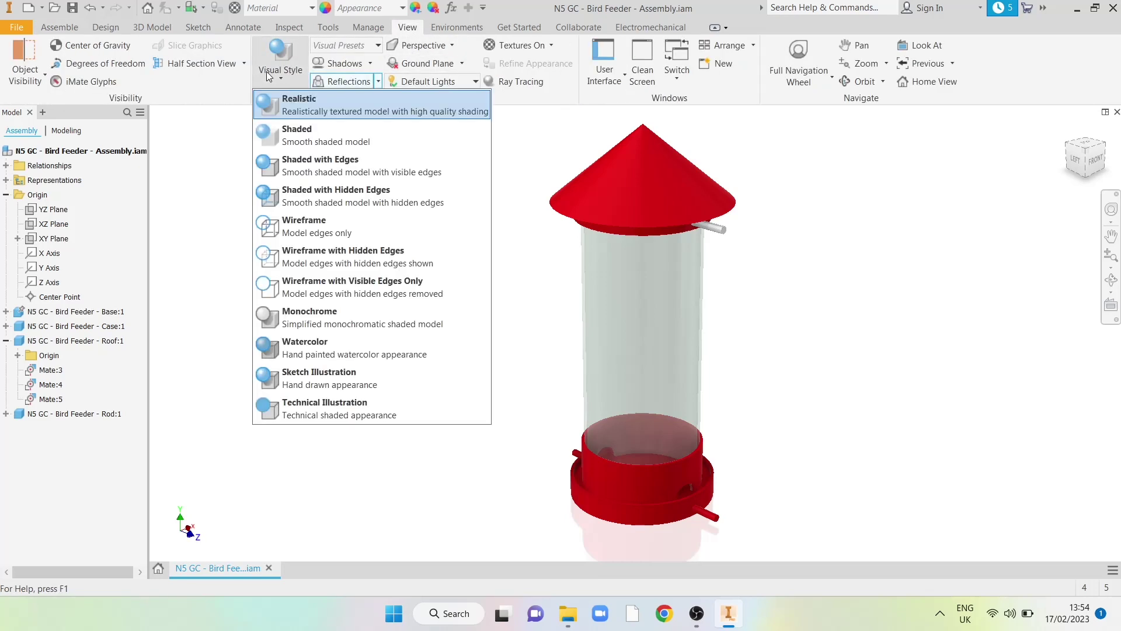
left_click(289, 101)
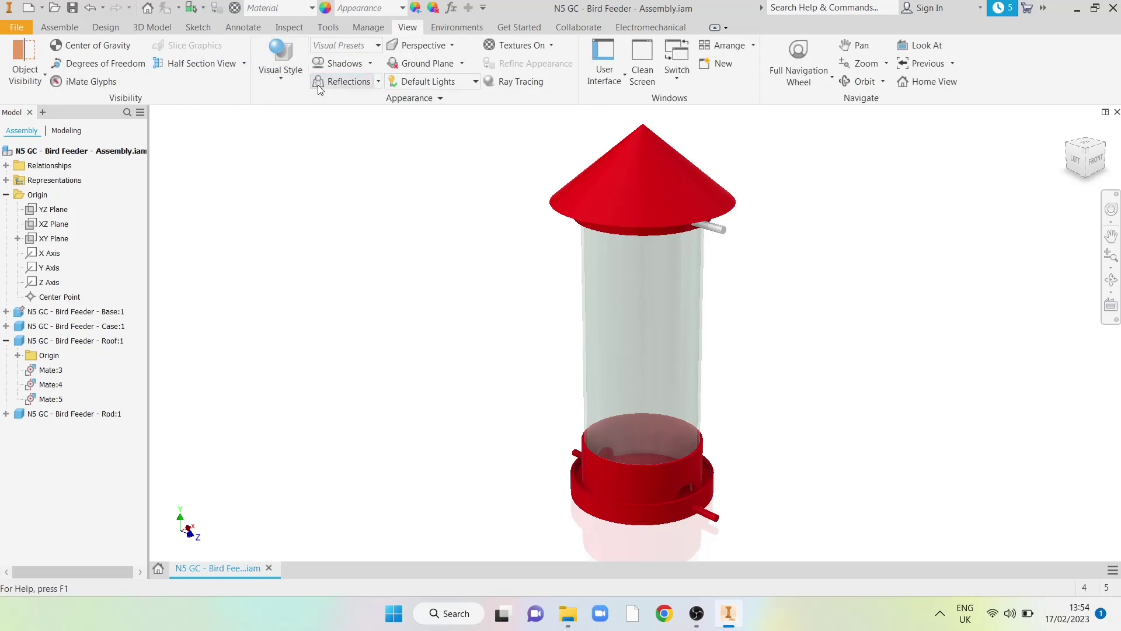
left_click(369, 63)
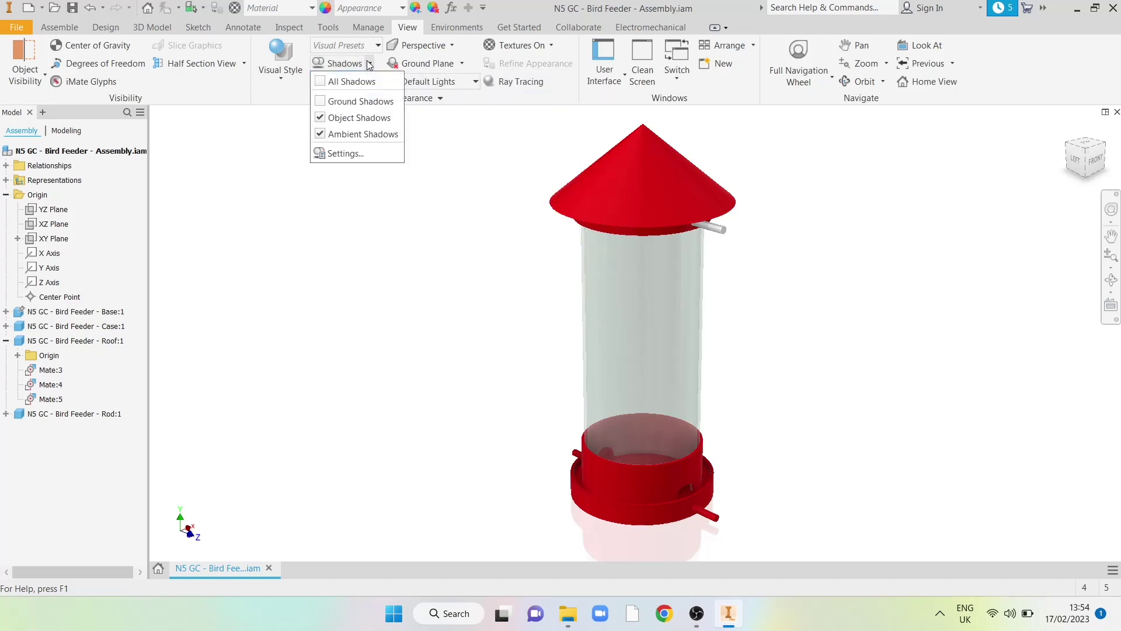
left_click(357, 117)
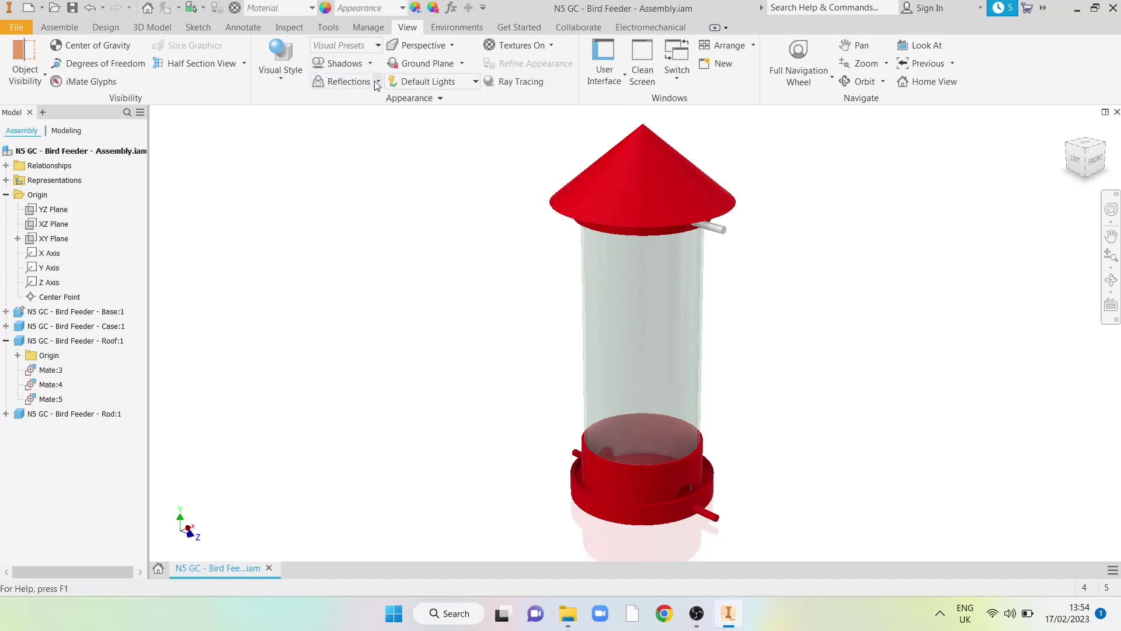
left_click(377, 81)
left_click(356, 101)
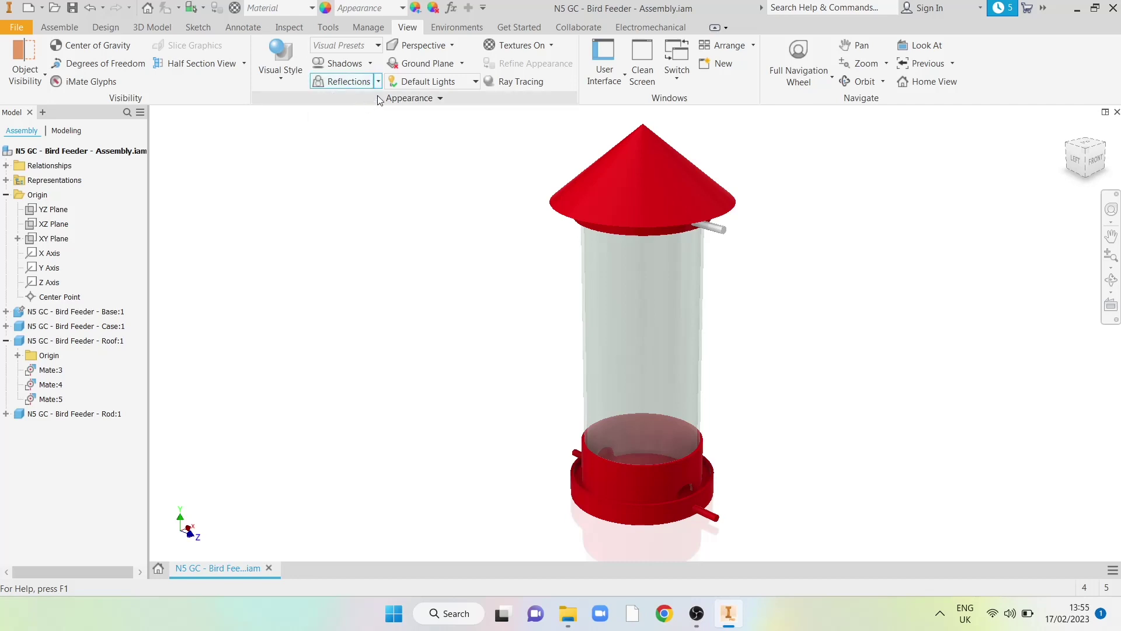
left_click(448, 47)
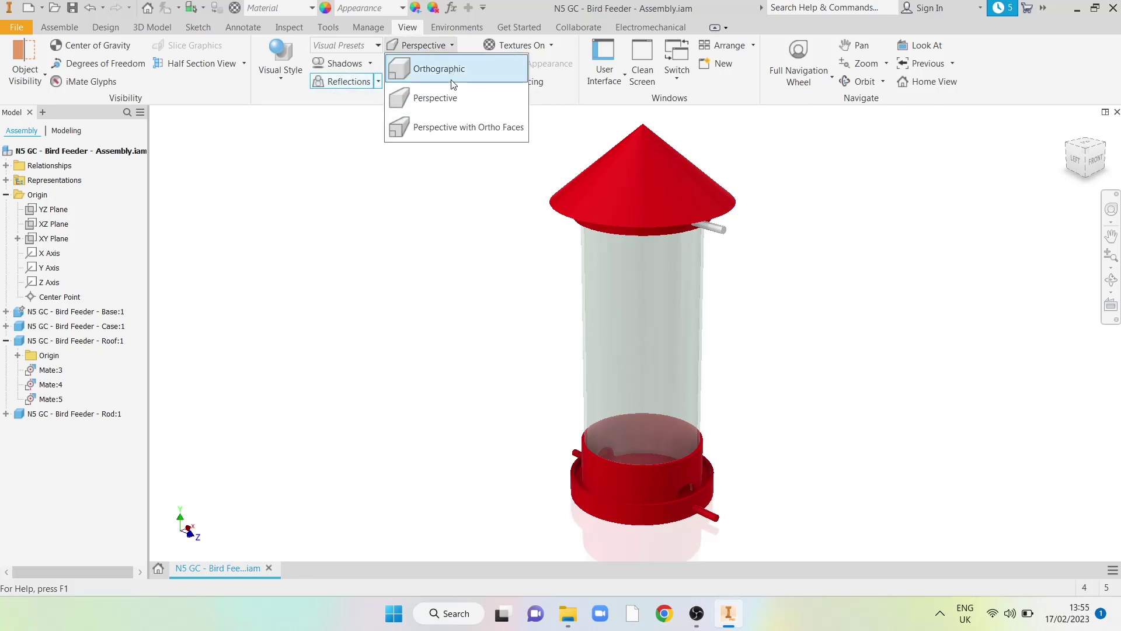
left_click(449, 99)
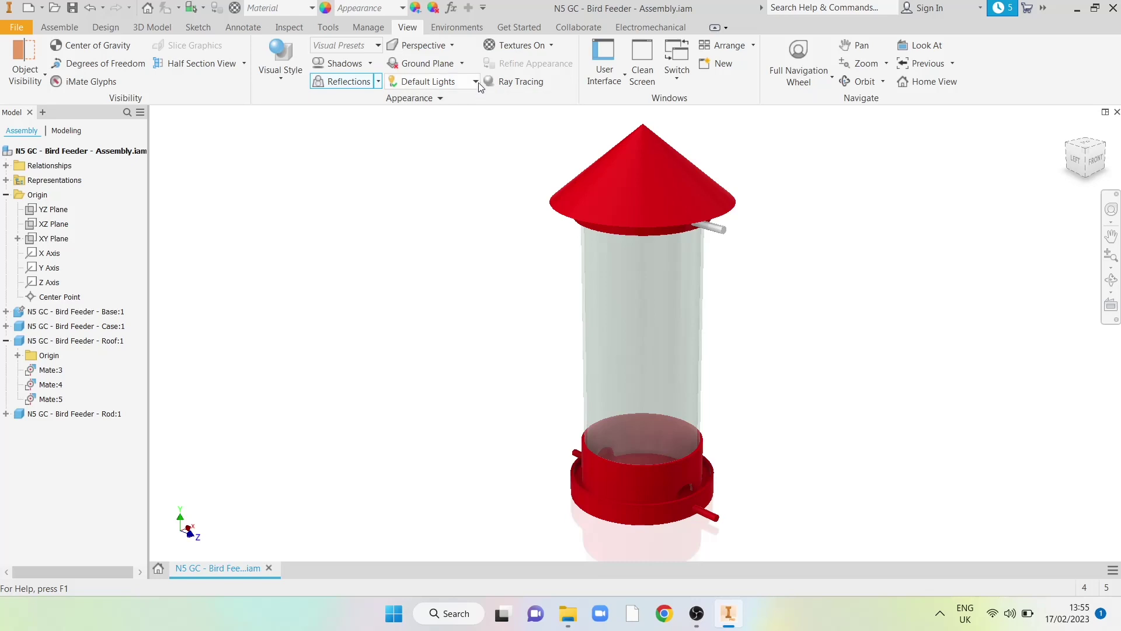
- Switch to the Inventor Studio environment and open the Render Image settings
left_click(461, 28)
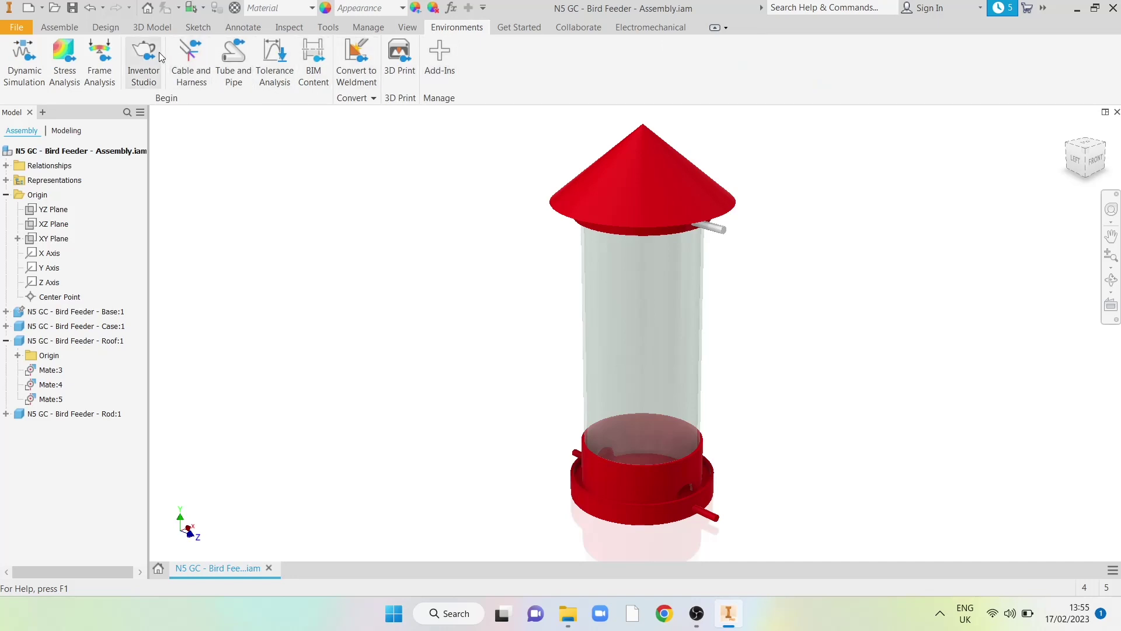
left_click(159, 51)
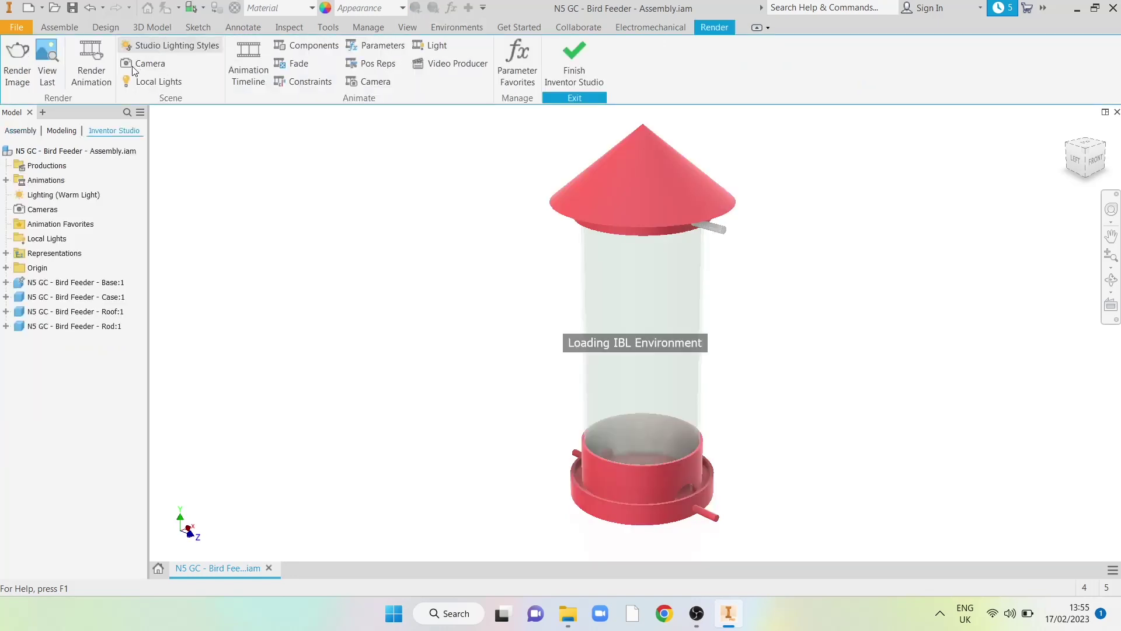
left_click(18, 70)
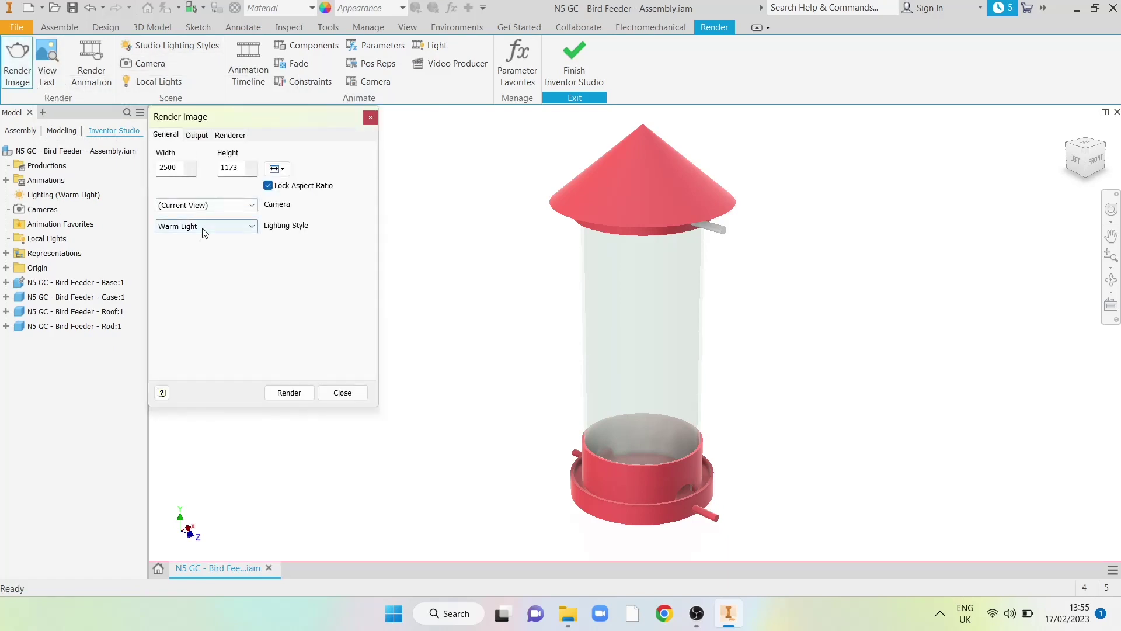
- Keep Warm Light as the lighting style for the 2500 × 1173 current-view render
left_click(201, 228)
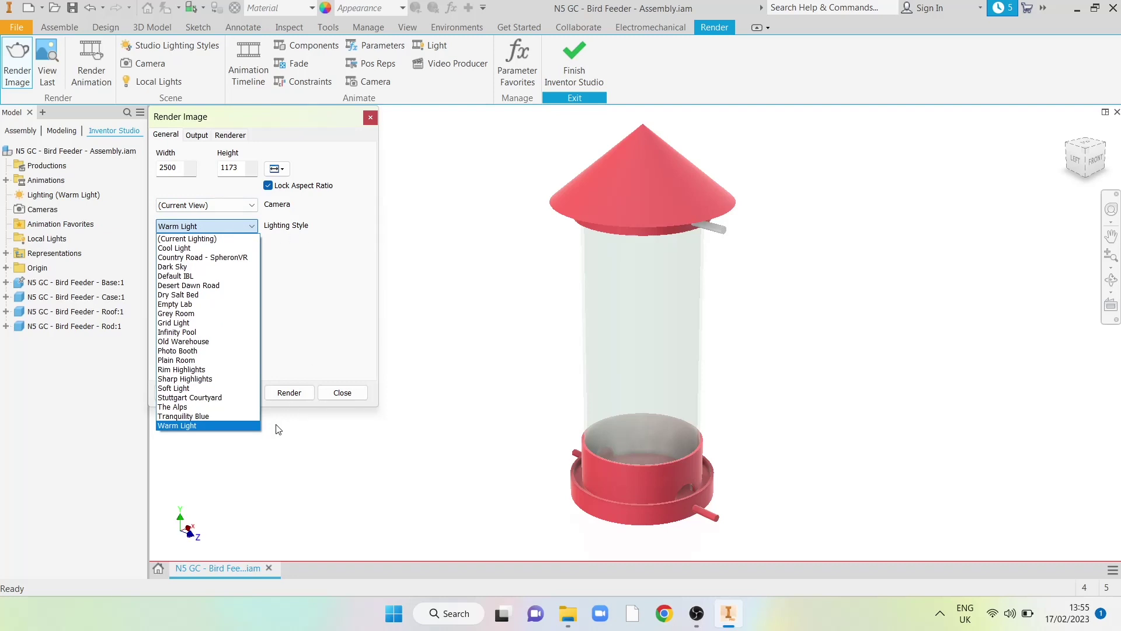
left_click(249, 429)
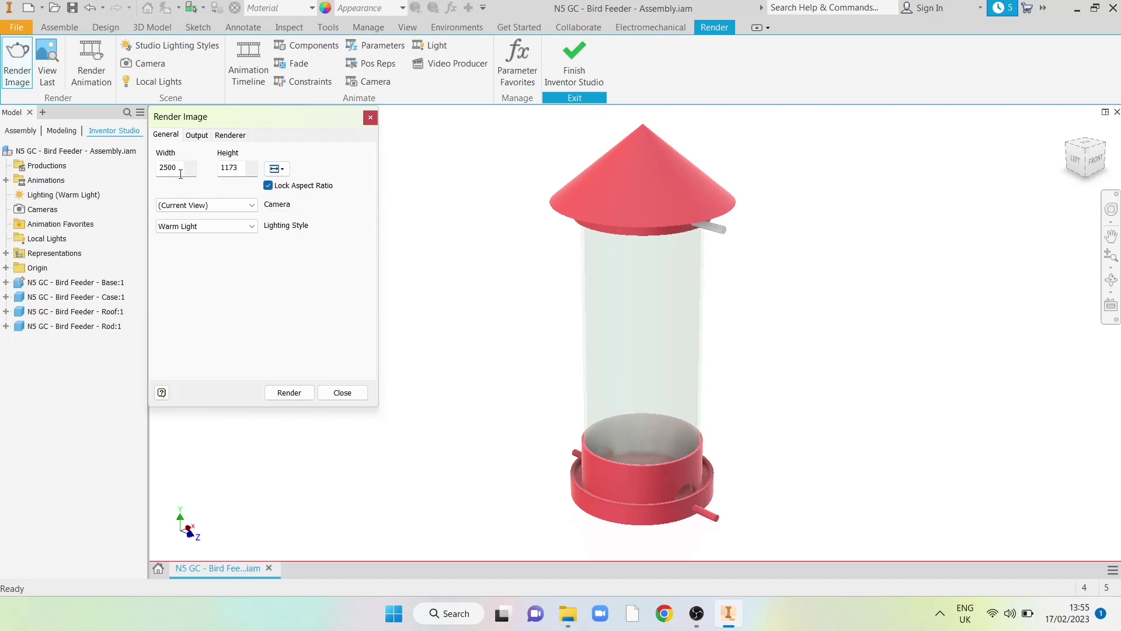
- Review the Renderer tab: Until Satisfactory duration, High accuracy, Triangle filter width 1.0
left_click(230, 135)
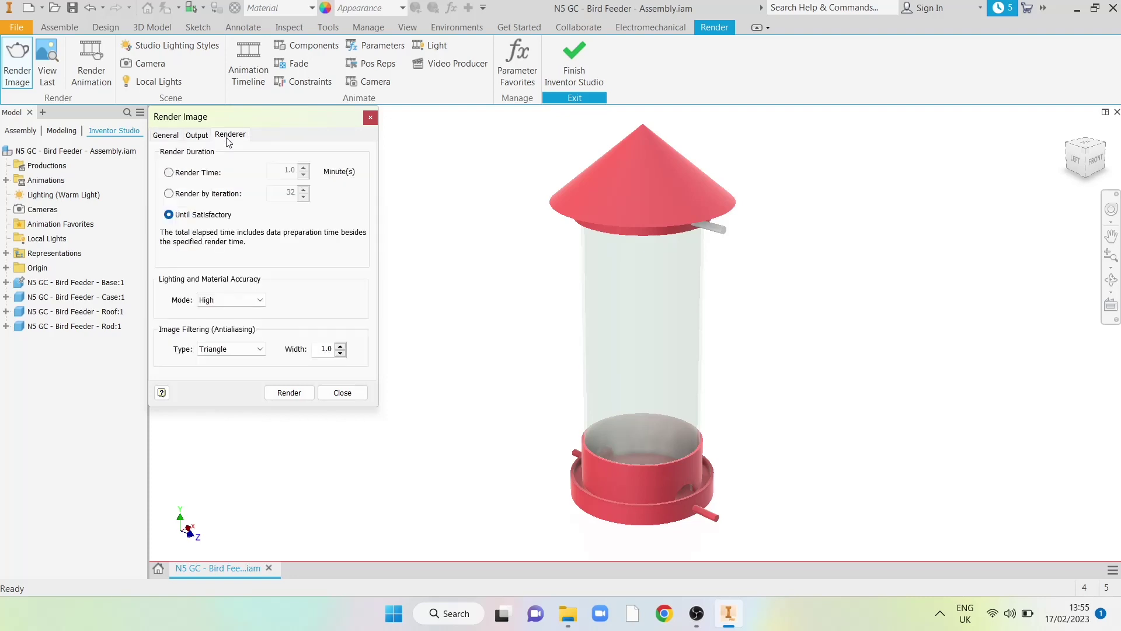